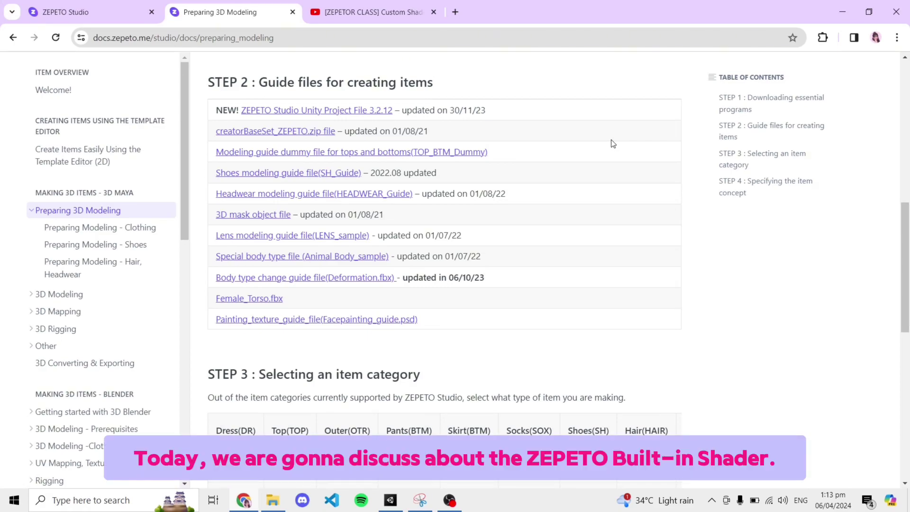
# Step: Open the ZEPETO BuiltIn Shader guide page, briefly checking the Custom Shader tutorial video
pyautogui.click(65, 349)
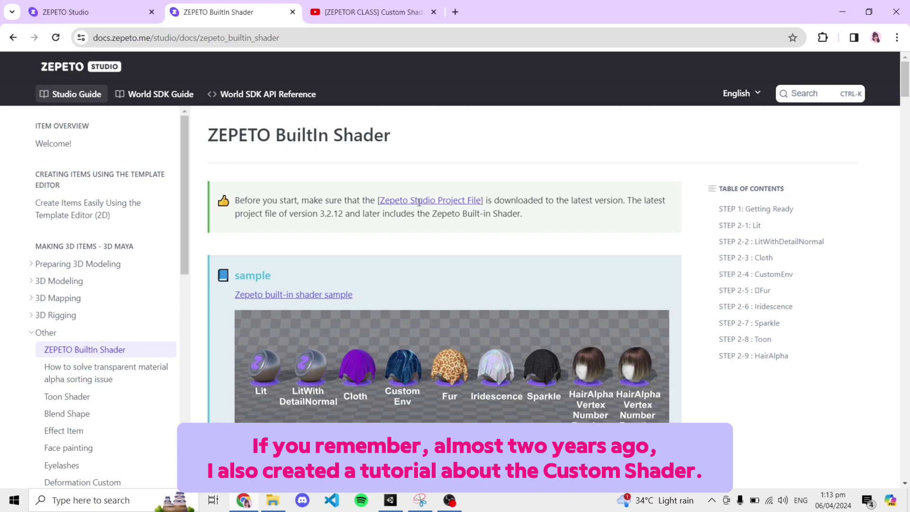
pyautogui.click(381, 5)
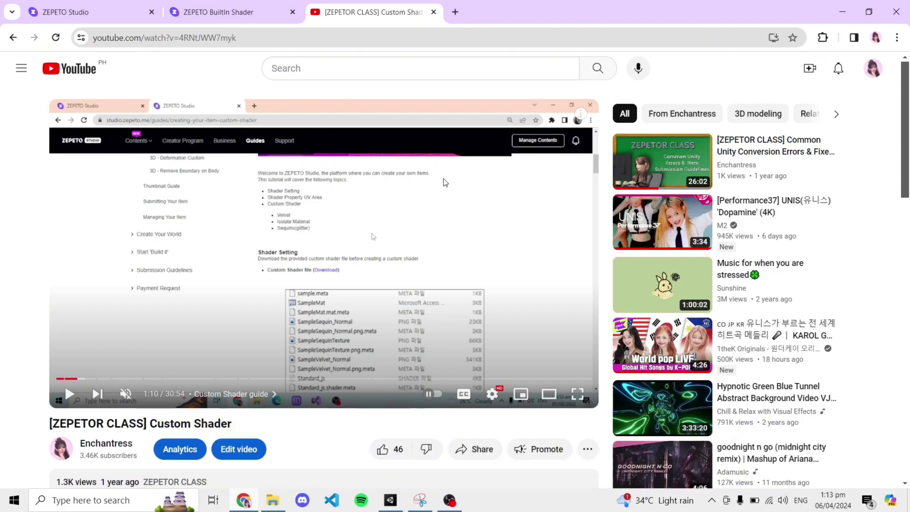
pyautogui.click(224, 9)
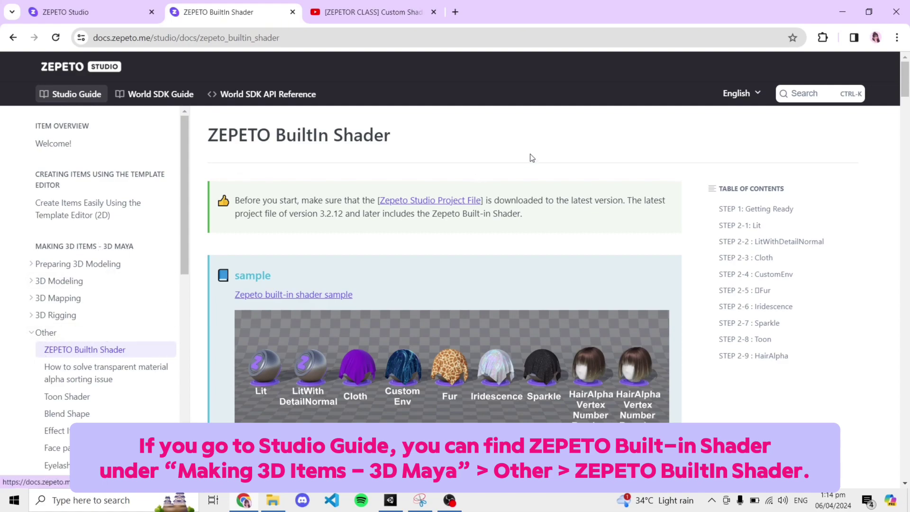
# Step: Scroll Preparing 3D Modeling to the STEP 2 guide files, headed by Unity Project File 3.2.12
pyautogui.click(112, 260)
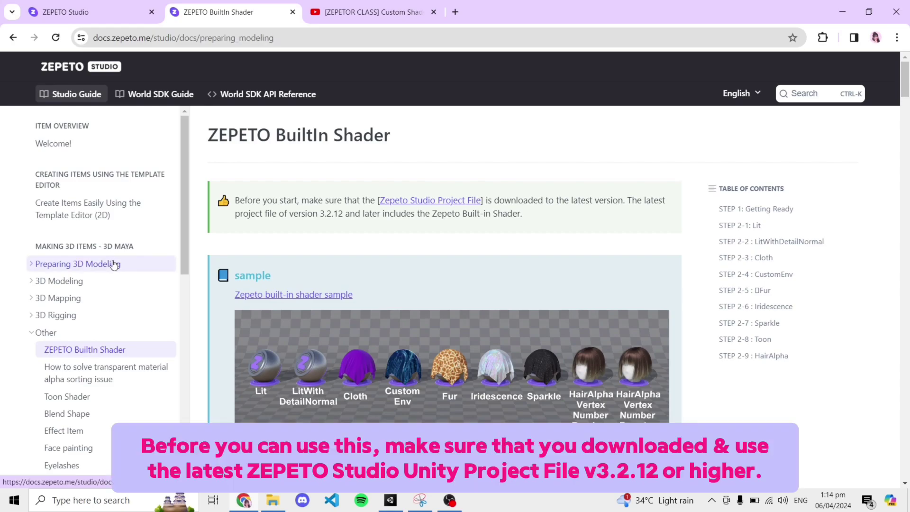
pyautogui.scroll(-5, 449, 190)
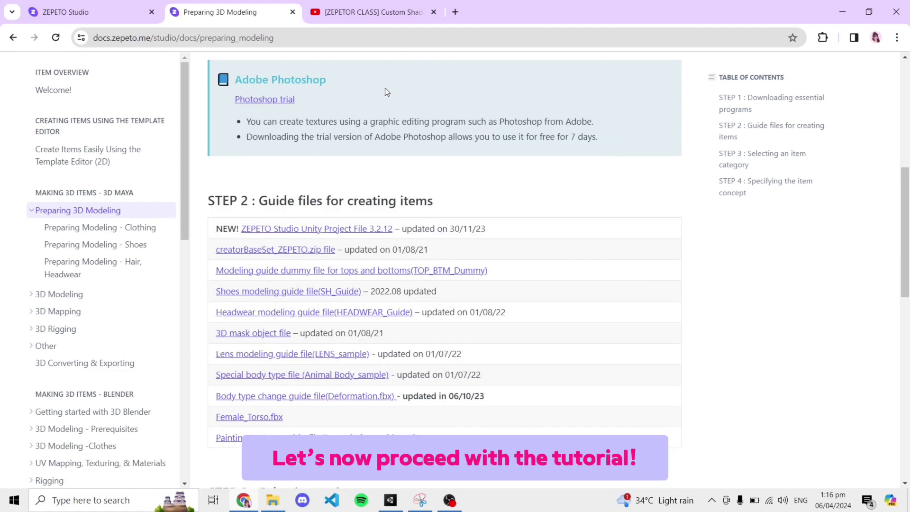
pyautogui.scroll(-1, 385, 87)
pyautogui.scroll(-1, 432, 99)
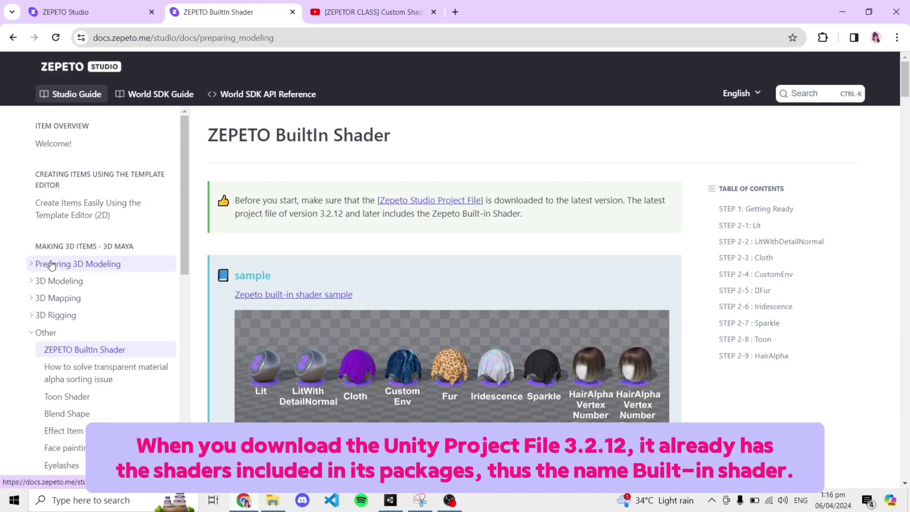
pyautogui.click(52, 264)
pyautogui.scroll(-4, 321, 282)
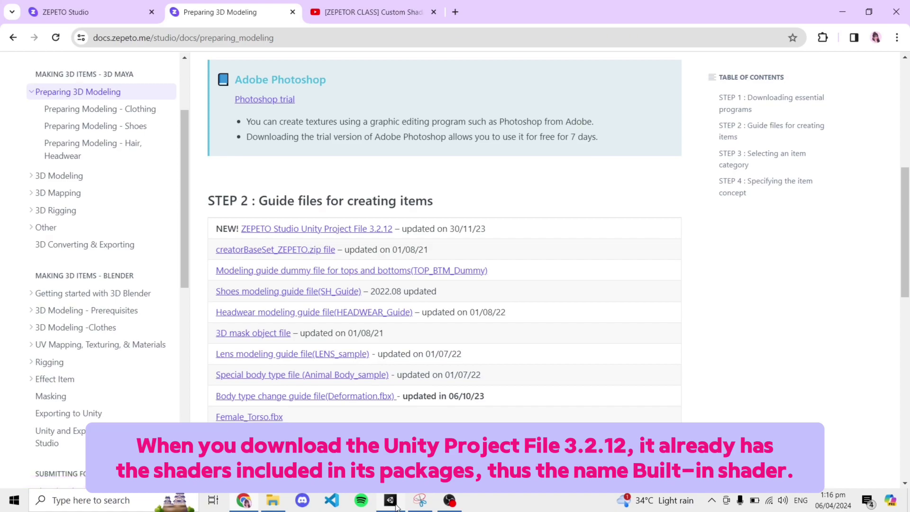
pyautogui.moveTo(395, 506)
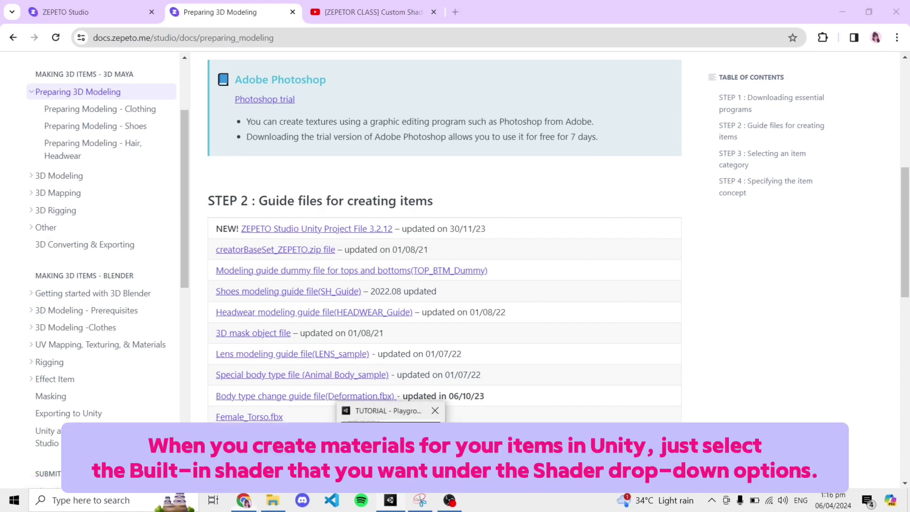
# Step: Switch to the Unity TUTORIAL project, inspect FUR_SHD's shader settings, then deselect it
pyautogui.click(395, 506)
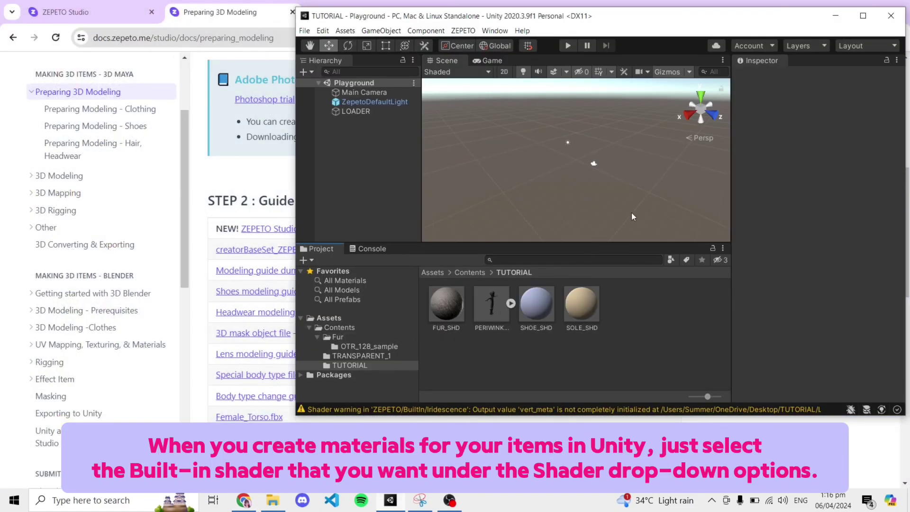
pyautogui.click(452, 303)
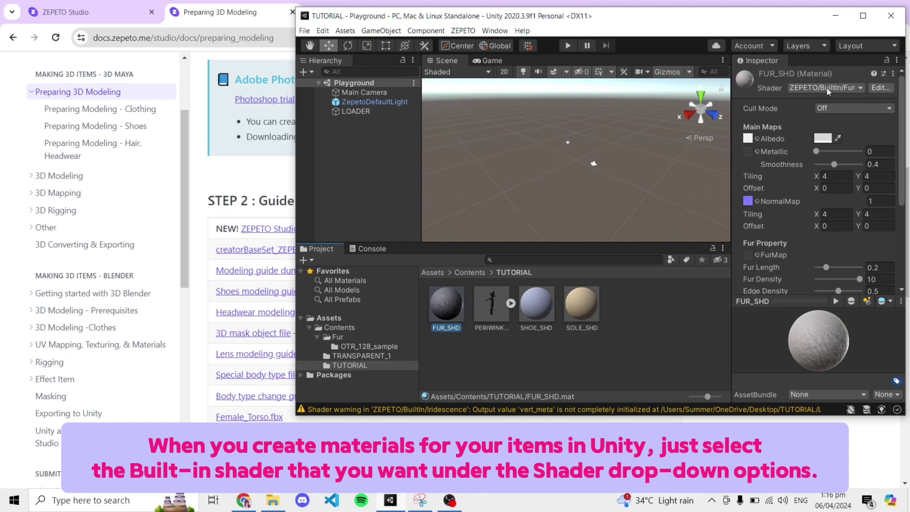
pyautogui.click(658, 317)
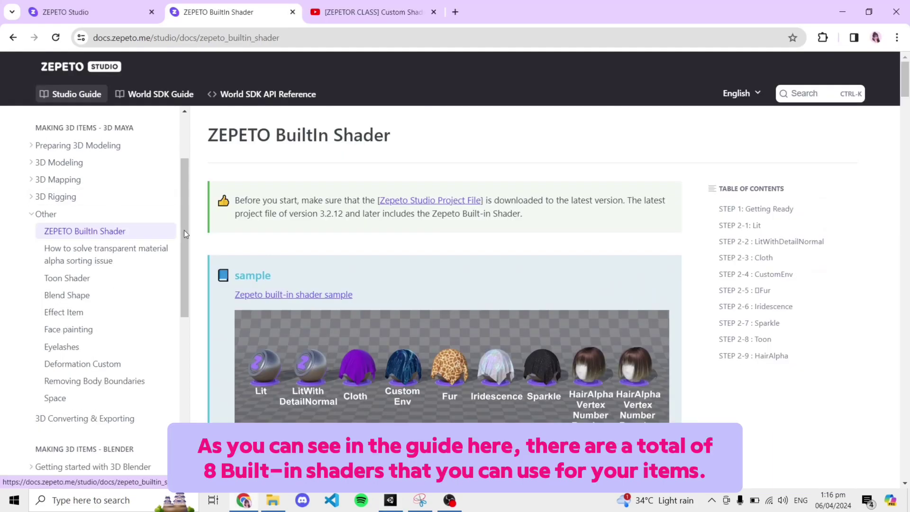
# Step: Scroll the BuiltIn Shader page past the sample shaders to STEP 1: Getting Ready
pyautogui.scroll(-3, 525, 156)
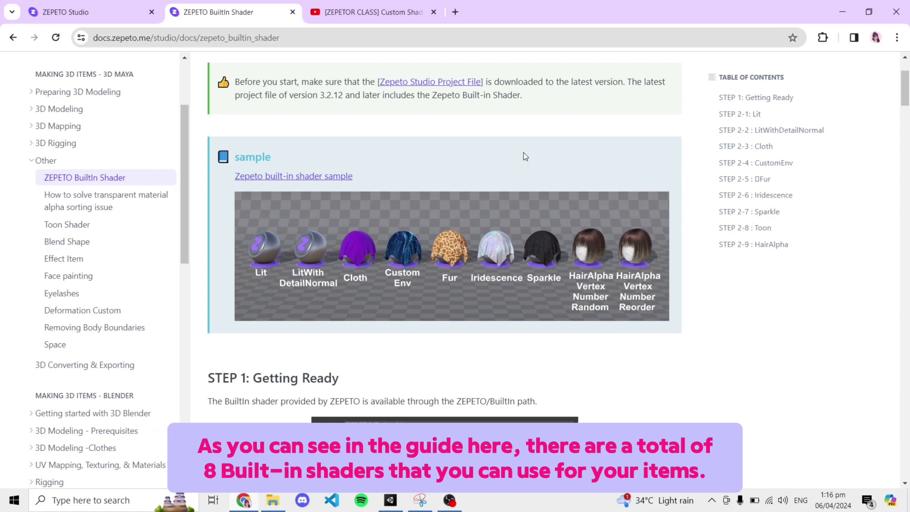
pyautogui.scroll(-2, 523, 154)
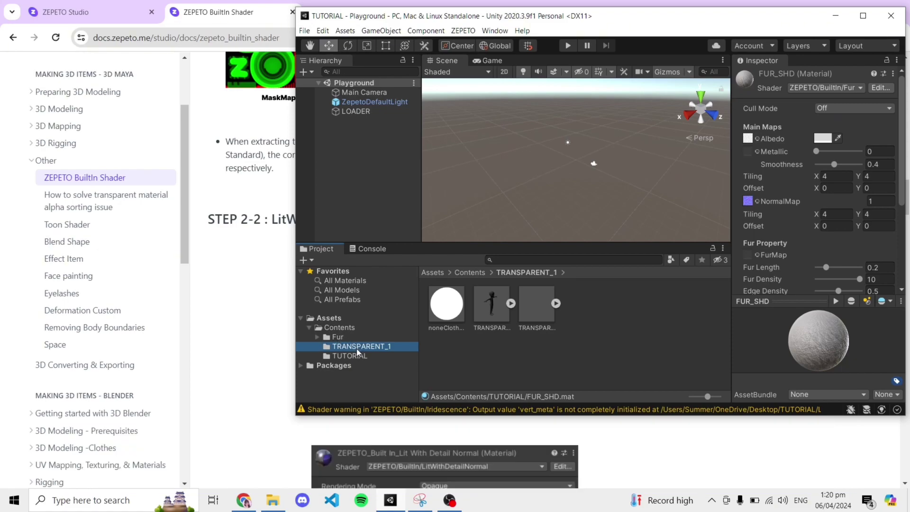
# Step: Set the FUR_SHD material's shader to ZEPETO > BuiltIn > Fur
pyautogui.click(373, 355)
pyautogui.click(443, 302)
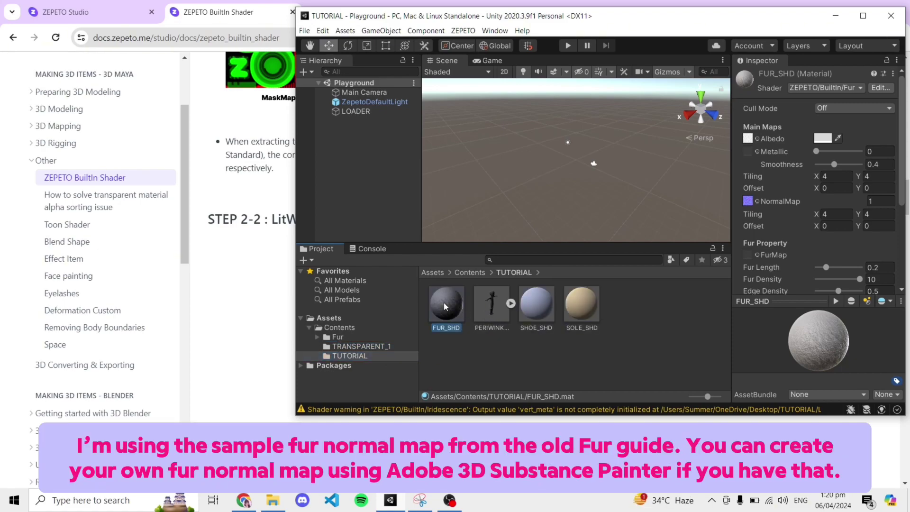
pyautogui.click(816, 88)
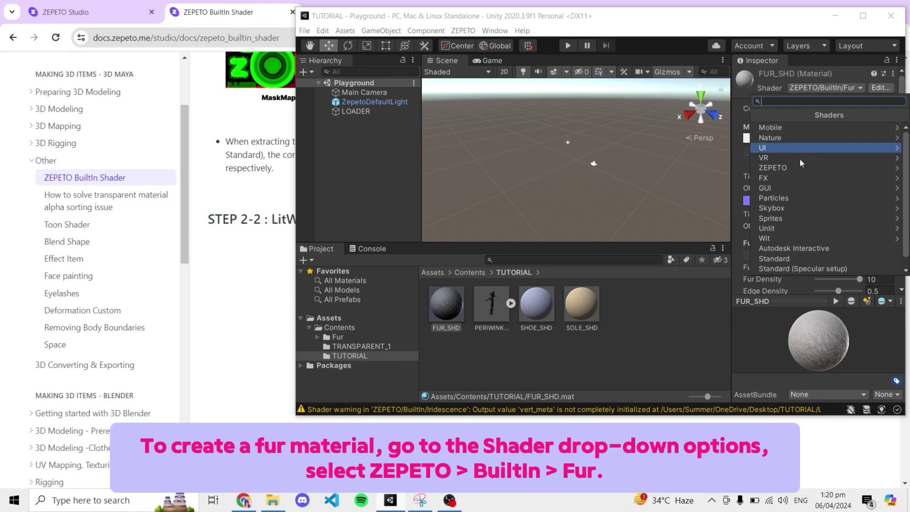
pyautogui.click(794, 163)
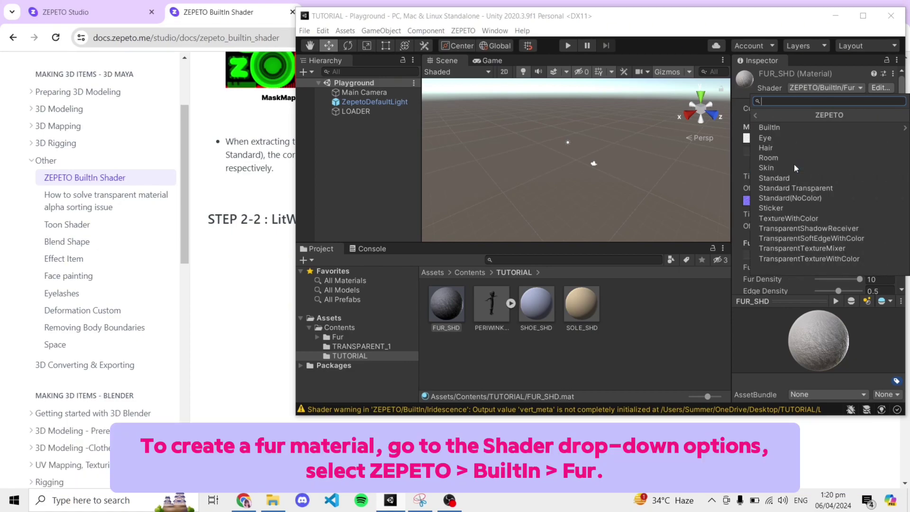
pyautogui.click(781, 126)
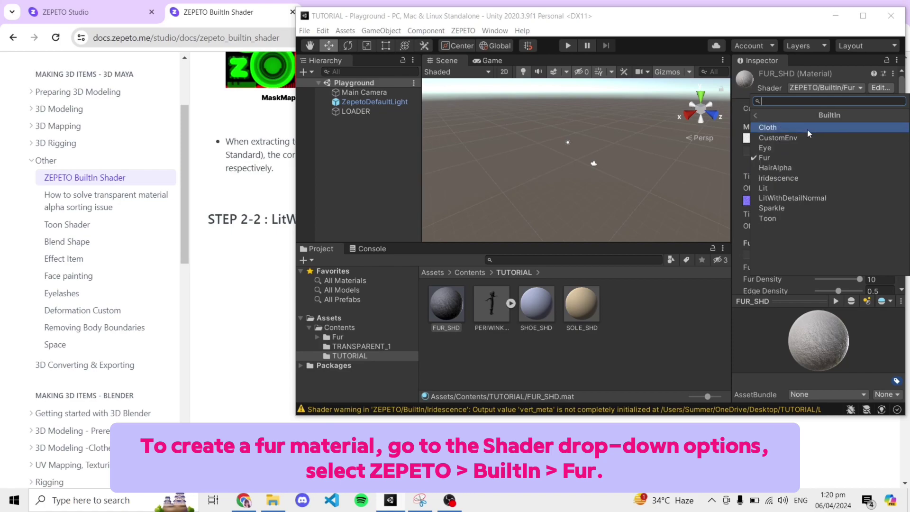
pyautogui.click(775, 158)
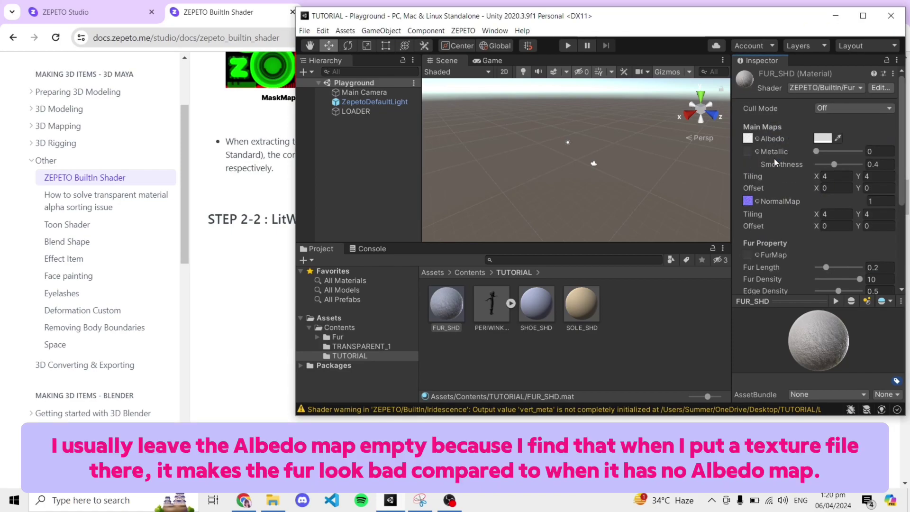
pyautogui.click(747, 138)
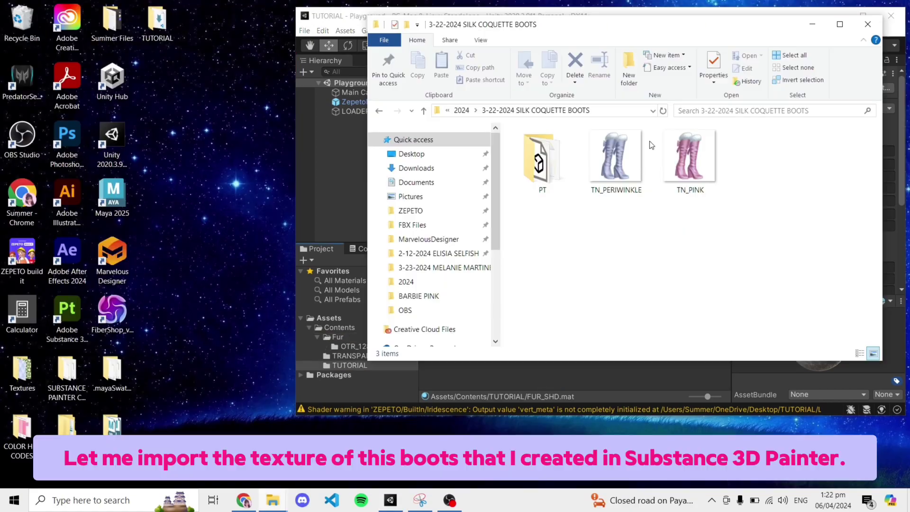
# Step: Import BOOTS_NRML and PERIWINKLE_SHD from PT > PERIWINKLE into the TUTORIAL folder
pyautogui.doubleClick(546, 158)
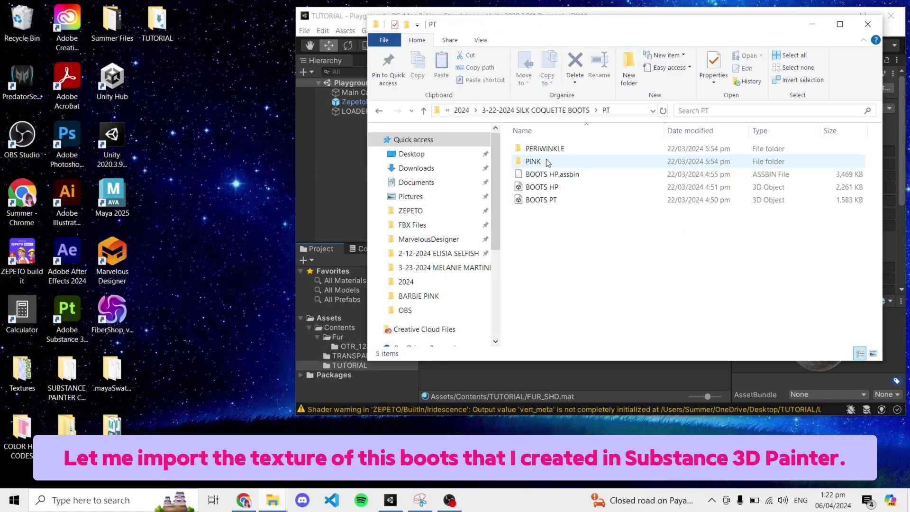
pyautogui.click(561, 149)
pyautogui.doubleClick(561, 149)
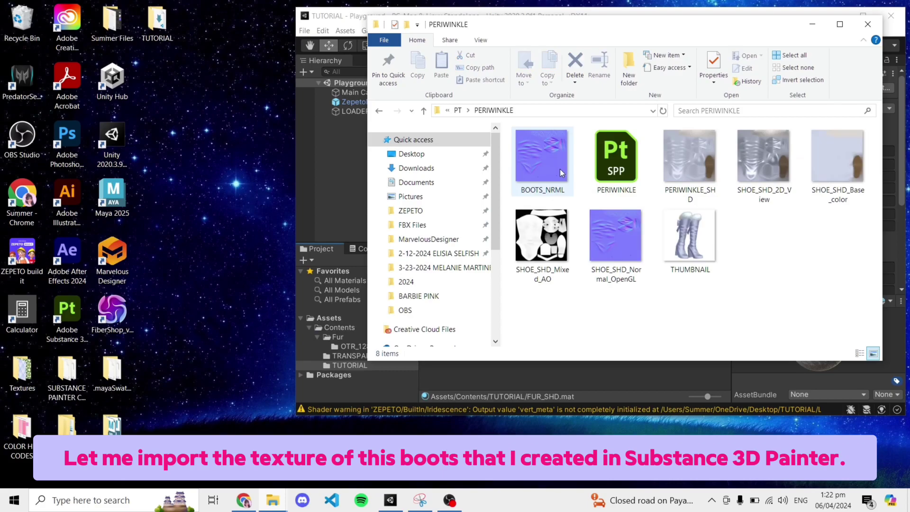
pyautogui.click(538, 154)
pyautogui.moveTo(678, 164); pyautogui.dragTo(615, 374)
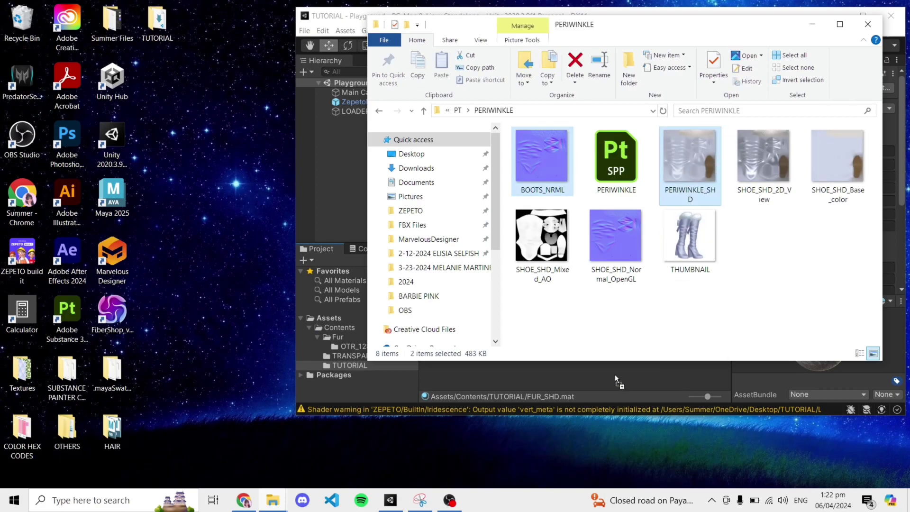
pyautogui.click(811, 24)
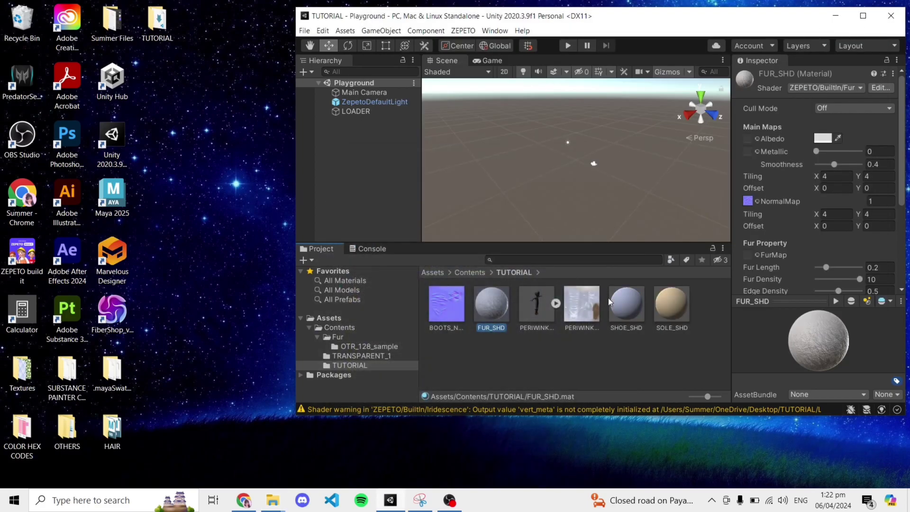
# Step: Set BOOTS_NRML's texture type to Normal map, turn off mip maps, and apply
pyautogui.click(445, 300)
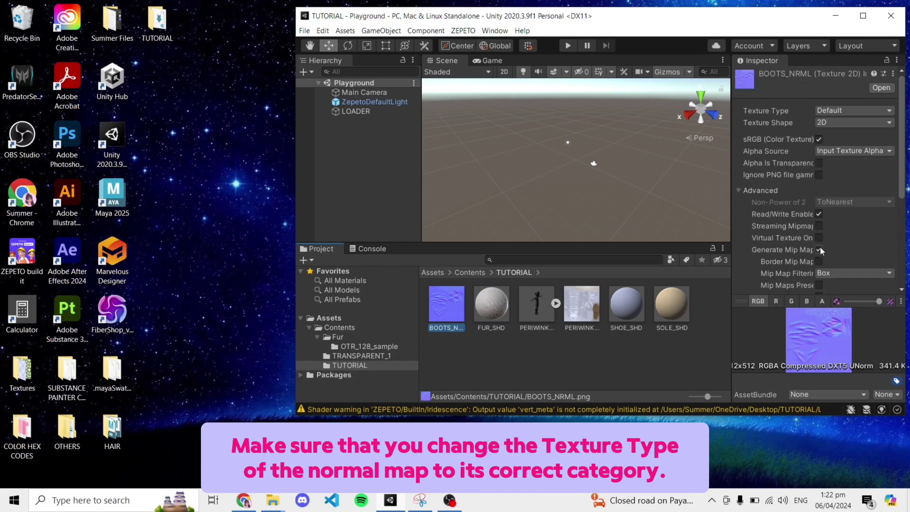
pyautogui.click(830, 112)
pyautogui.click(830, 135)
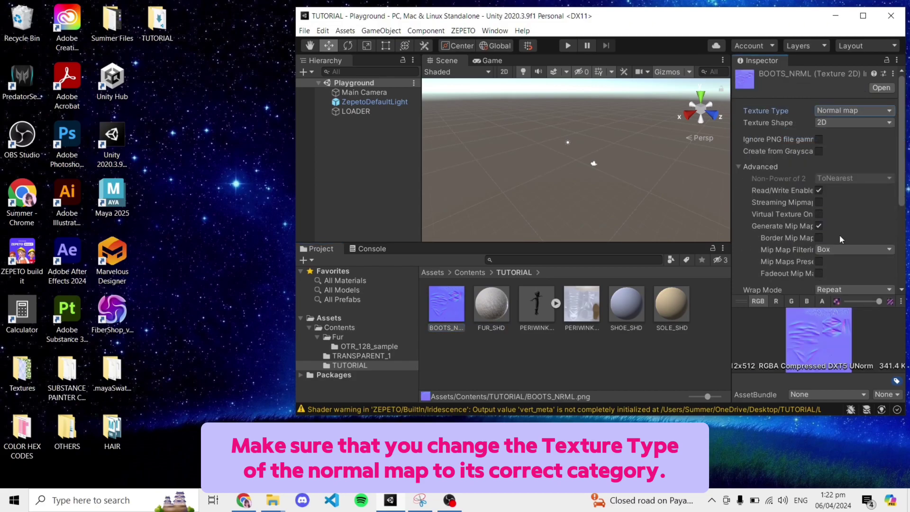
pyautogui.scroll(-5, 833, 199)
pyautogui.click(818, 90)
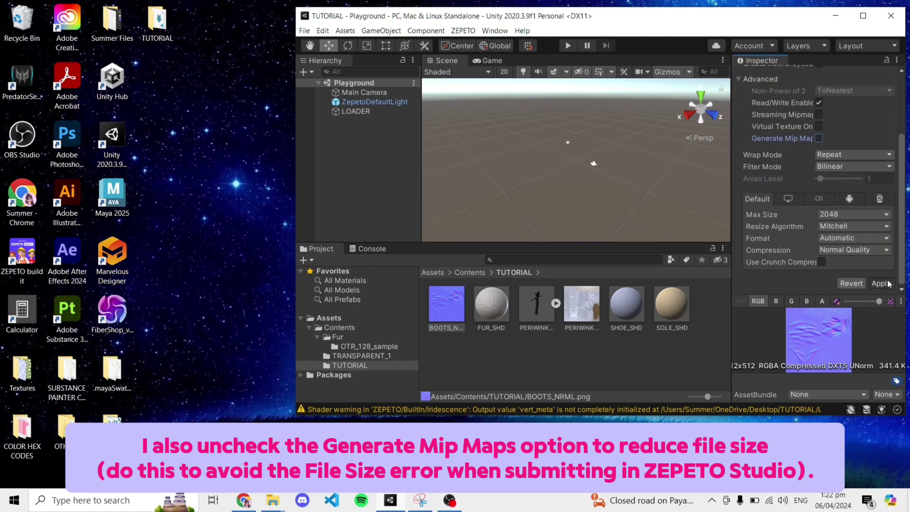
# Step: Turn off Generate Mip Maps on PERIWINKLE_SHD and apply the import settings
pyautogui.click(880, 283)
pyautogui.click(593, 303)
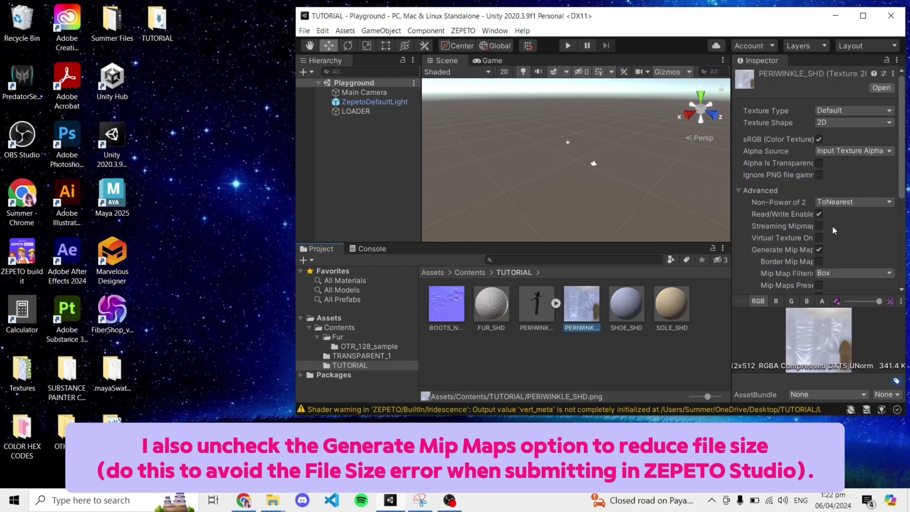
pyautogui.click(817, 248)
pyautogui.scroll(-3, 838, 230)
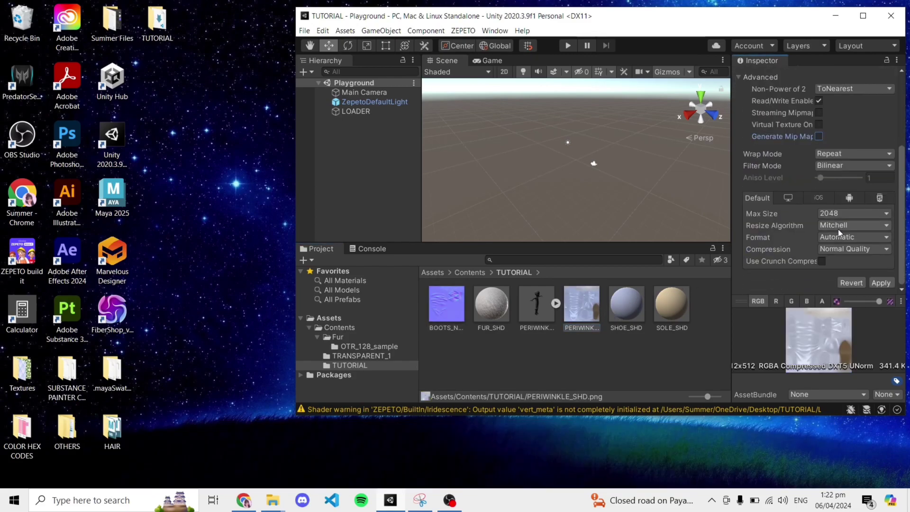
pyautogui.click(885, 284)
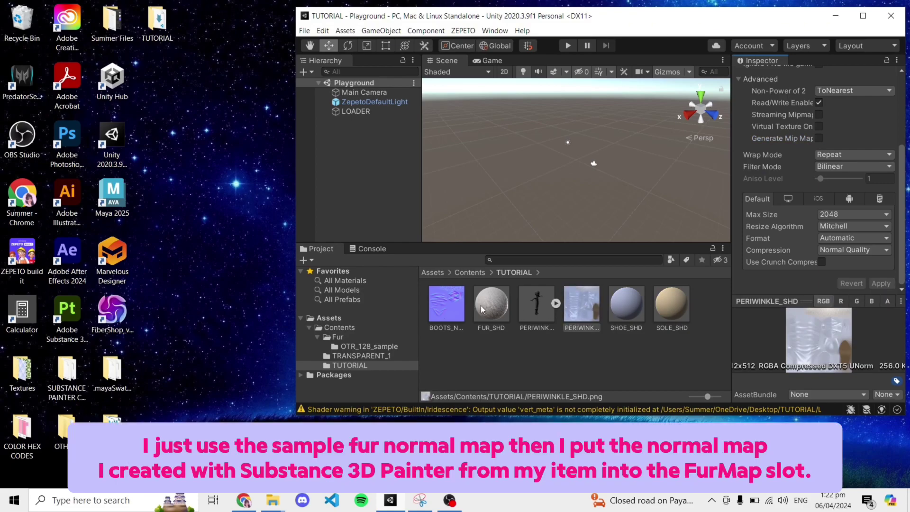
# Step: Try applying the BOOTS_N texture to the FUR_SHD material
pyautogui.click(491, 303)
pyautogui.scroll(4, 767, 221)
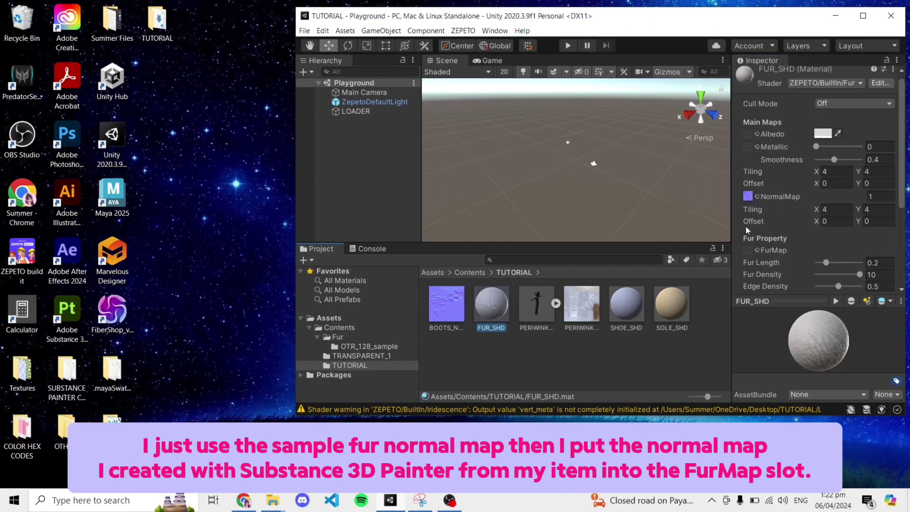
pyautogui.moveTo(447, 303); pyautogui.dragTo(490, 311)
# Step: Convert the PERIWINKLE model into a ZEPETO item from its context menu
pyautogui.click(536, 305)
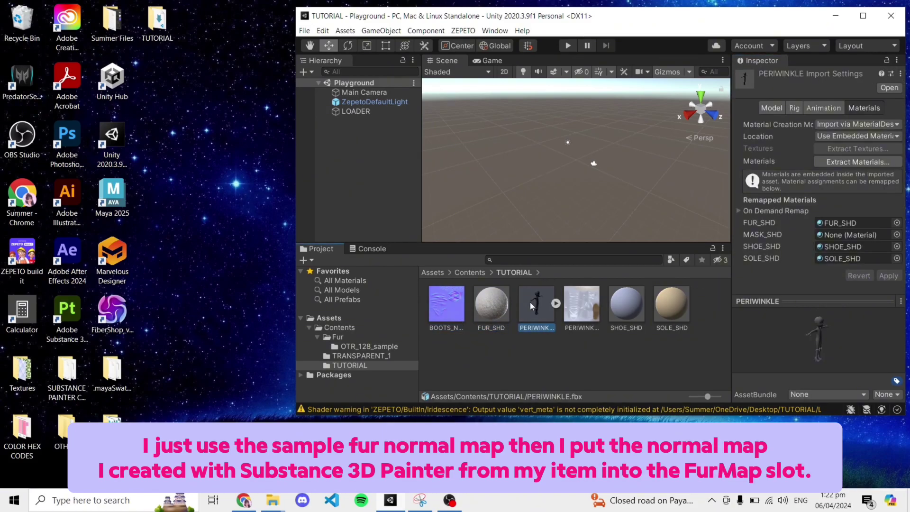
pyautogui.rightClick(530, 302)
pyautogui.moveTo(644, 412)
pyautogui.click(753, 428)
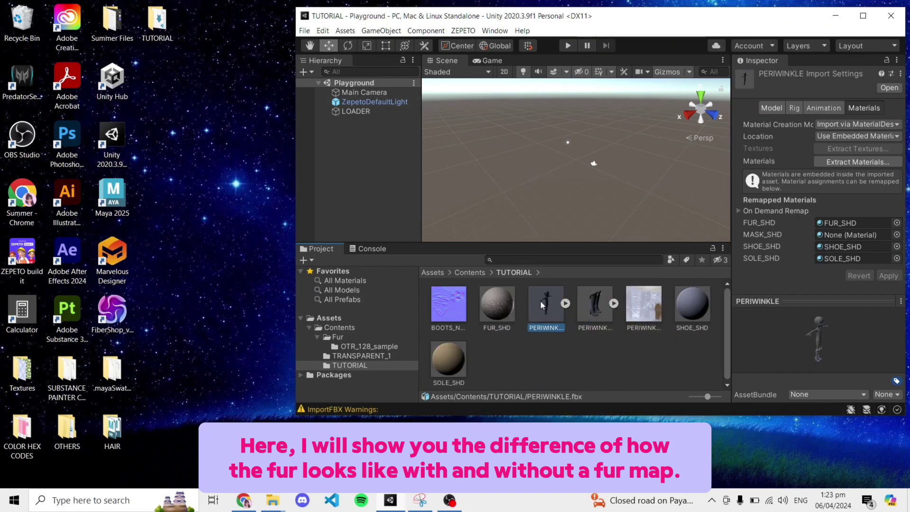
# Step: Add the PERIWINKLE boots to the scene and try a pink fur tint, reverting to white
pyautogui.moveTo(540, 300); pyautogui.dragTo(360, 138)
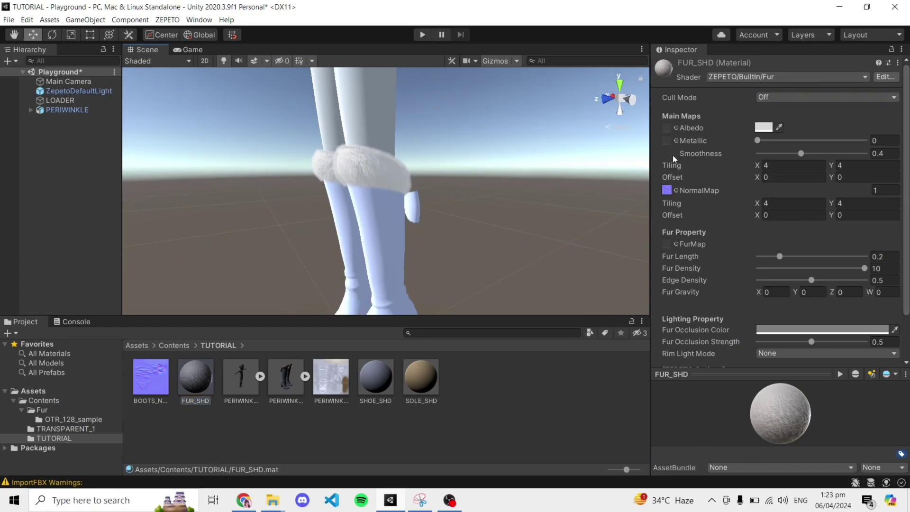
pyautogui.click(763, 128)
pyautogui.click(826, 221)
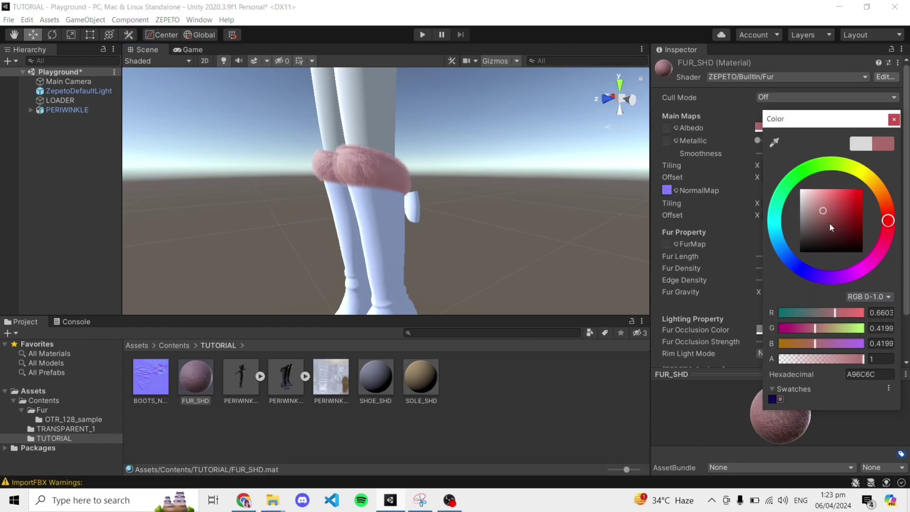
pyautogui.click(894, 119)
pyautogui.hotkey('ctrl', 'z')
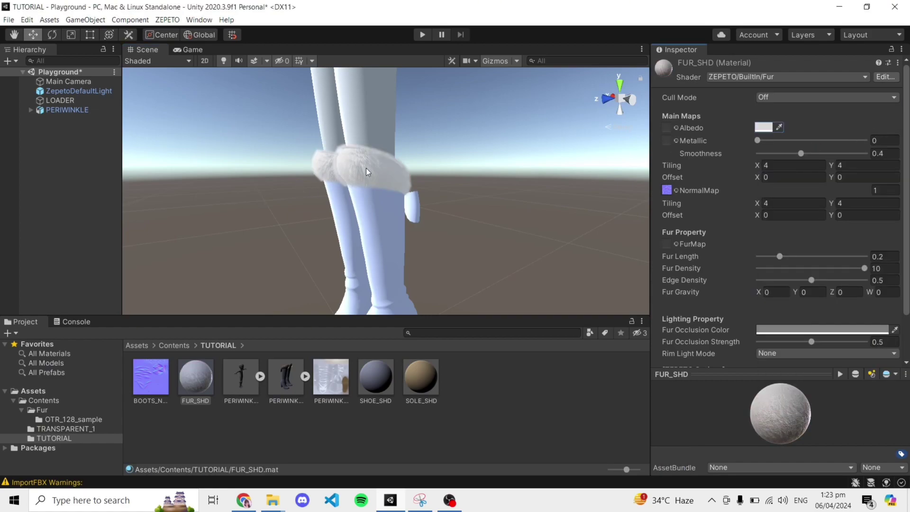
# Step: Open the BOOTS_N texture in an image viewer to look it over
pyautogui.doubleClick(151, 377)
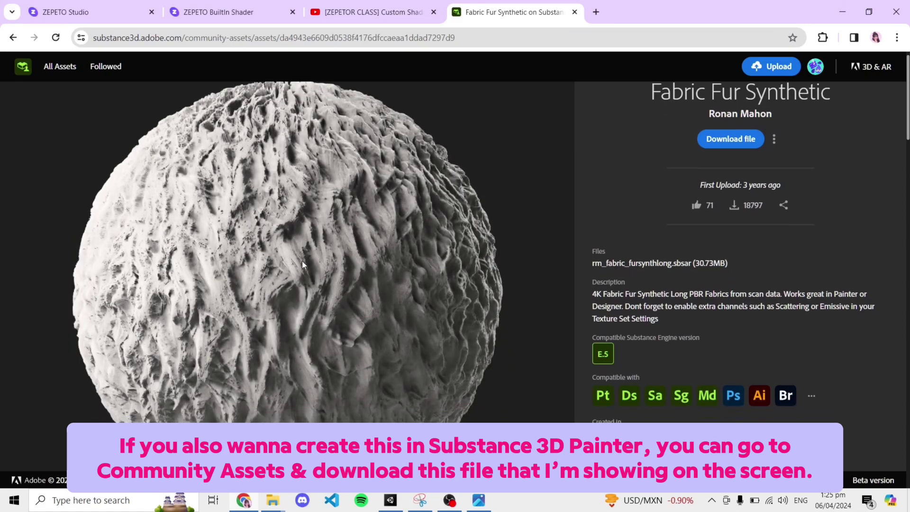
pyautogui.scroll(-4, 301, 262)
pyautogui.scroll(4, 302, 263)
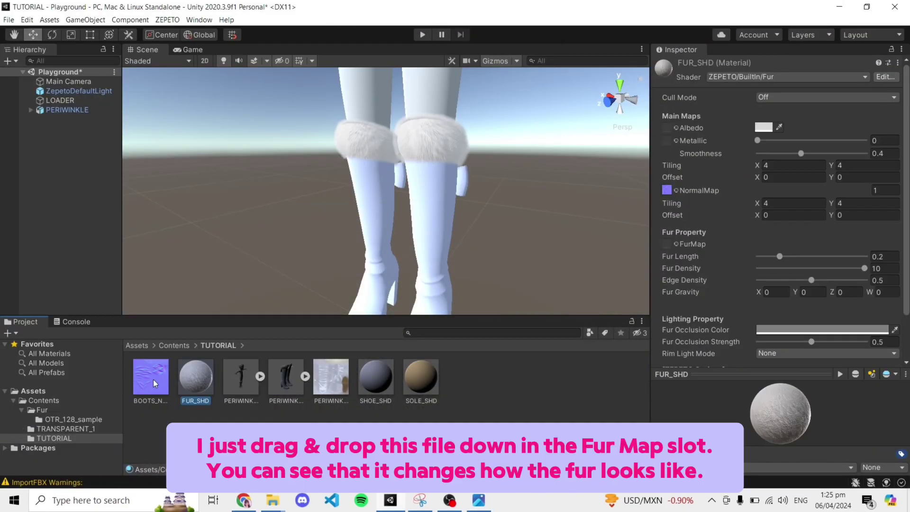
# Step: Assign BOOTS_N to the FUR_SHD FurMap slot and orbit to view the boots
pyautogui.moveTo(151, 379); pyautogui.dragTo(682, 246)
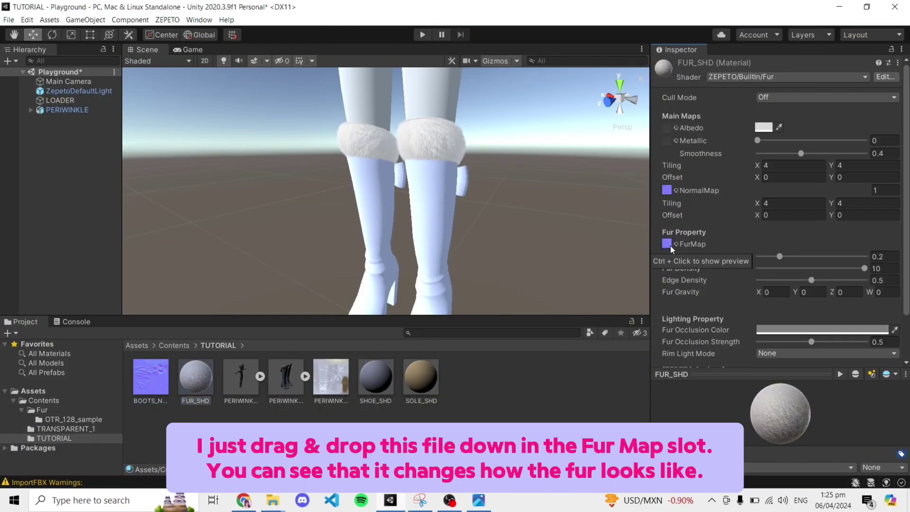
pyautogui.scroll(3, 535, 180)
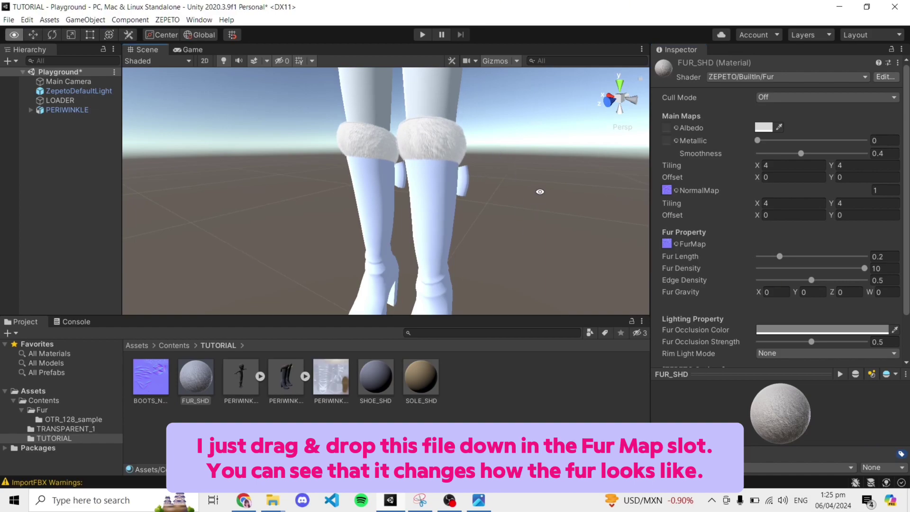
pyautogui.keyDown('alt'); pyautogui.moveTo(565, 198); pyautogui.dragTo(319, 210); pyautogui.keyUp('alt')
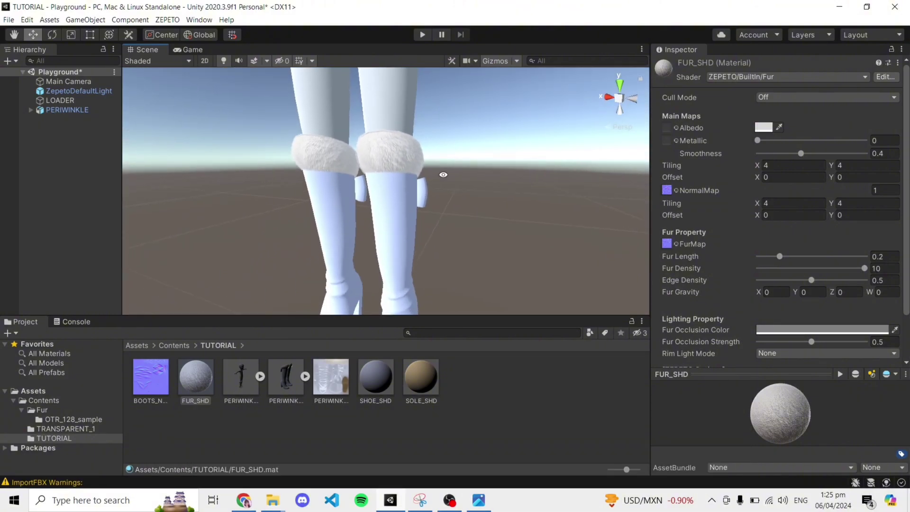
pyautogui.keyDown('alt'); pyautogui.moveTo(450, 180); pyautogui.dragTo(385, 194); pyautogui.keyUp('alt')
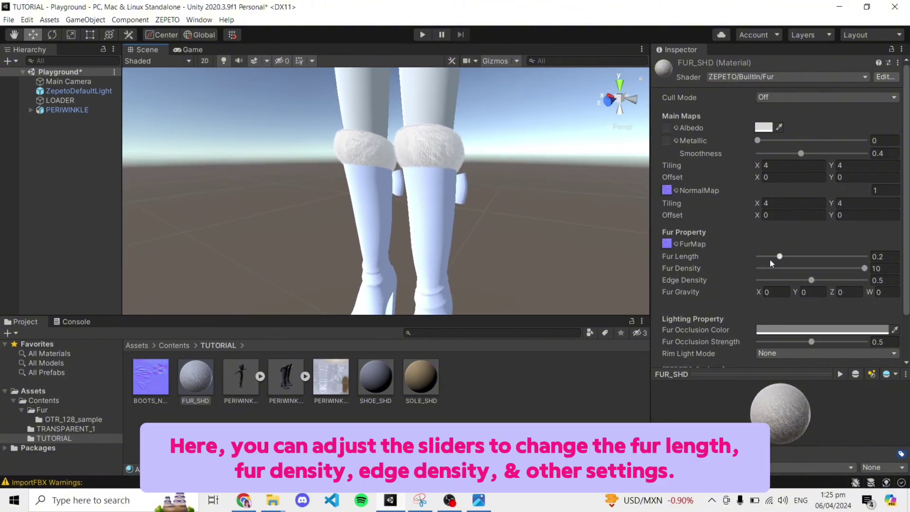
# Step: Set Fur Length to 0.25, leave Fur Density at 10, and set Fur Gravity Y to -0.5
pyautogui.moveTo(778, 256)
pyautogui.mouseDown()
pyautogui.moveTo(810, 258)
pyautogui.moveTo(794, 260)
pyautogui.mouseUp()
pyautogui.hotkey('ctrl', 'z')
pyautogui.click(874, 257)
pyautogui.write('0.25')
pyautogui.press('Return')
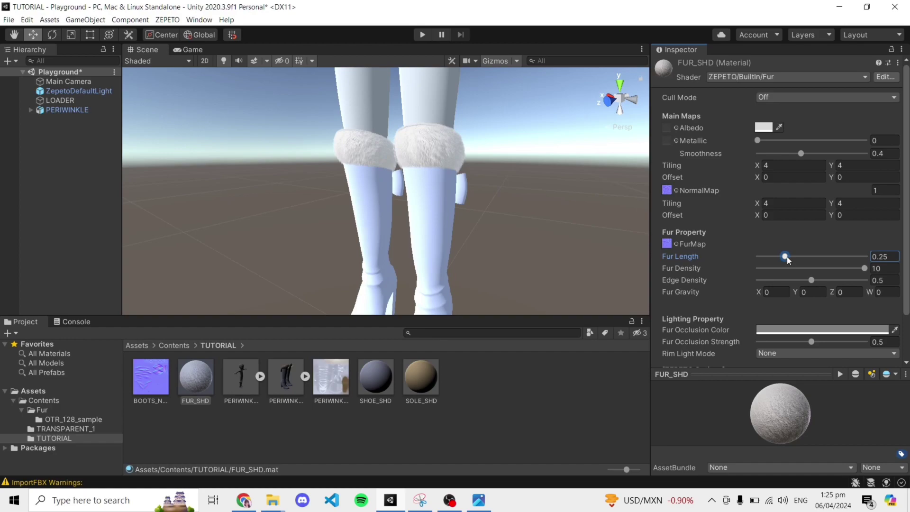
pyautogui.moveTo(786, 257); pyautogui.dragTo(882, 258)
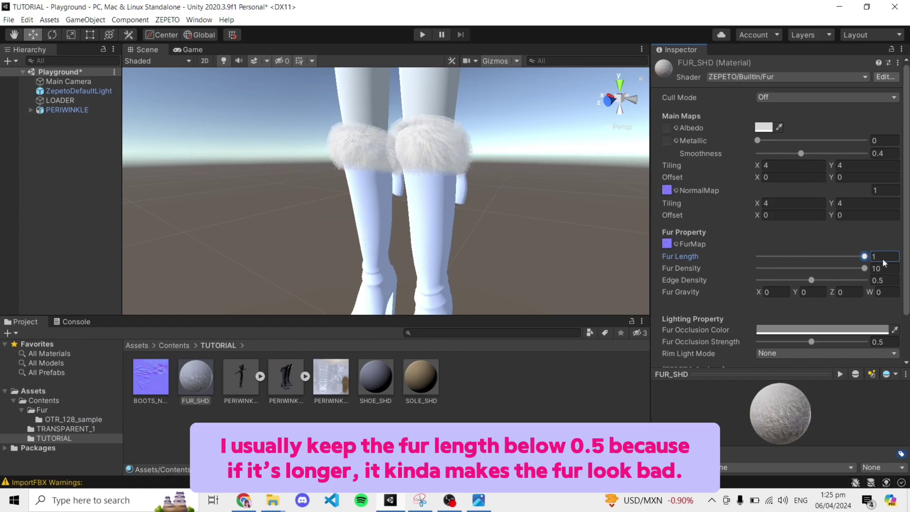
pyautogui.hotkey('ctrl', 'z')
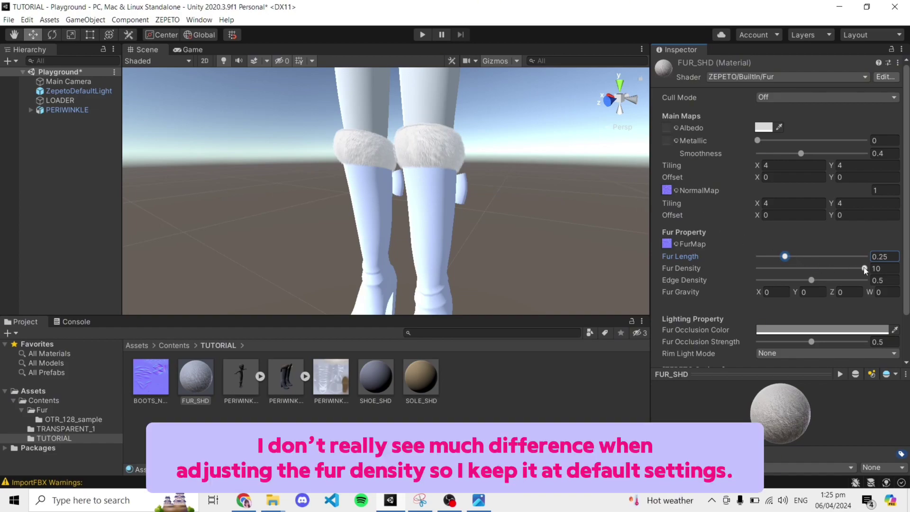
pyautogui.moveTo(864, 268)
pyautogui.mouseDown()
pyautogui.moveTo(758, 268)
pyautogui.moveTo(864, 268)
pyautogui.mouseUp()
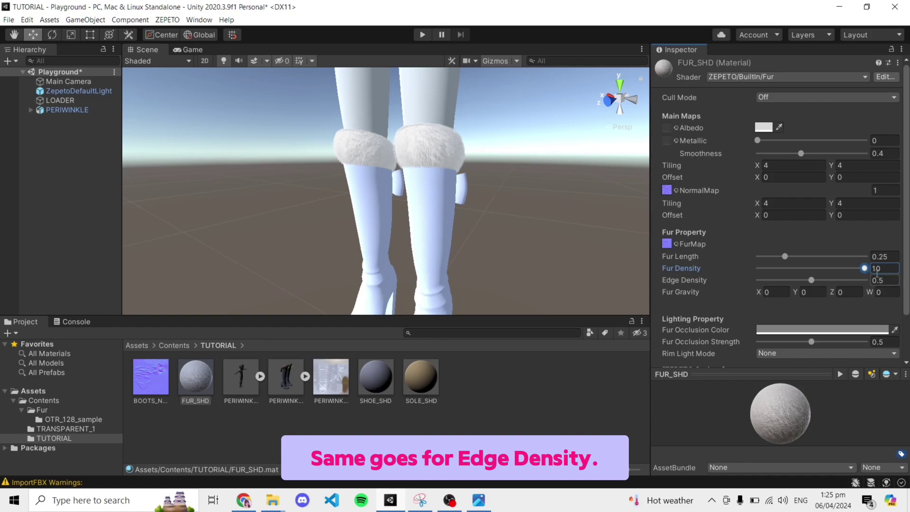
pyautogui.scroll(-3, 880, 270)
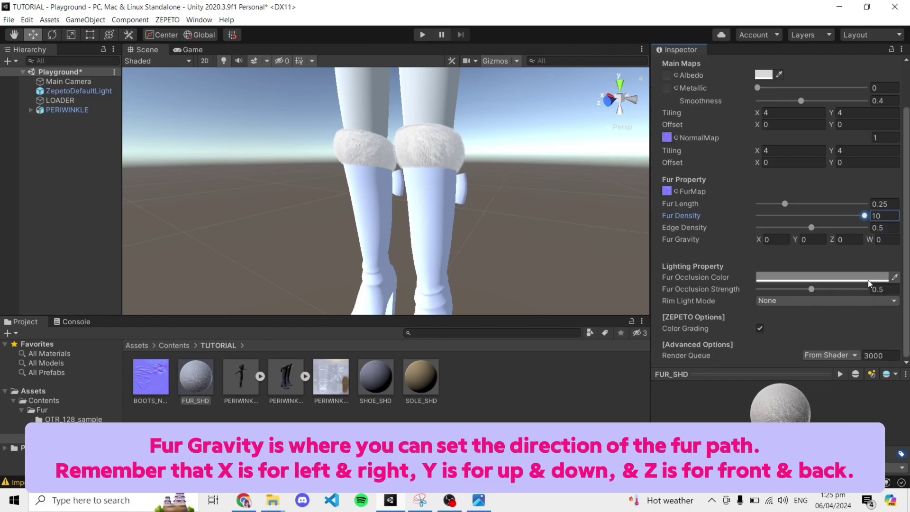
pyautogui.click(808, 240)
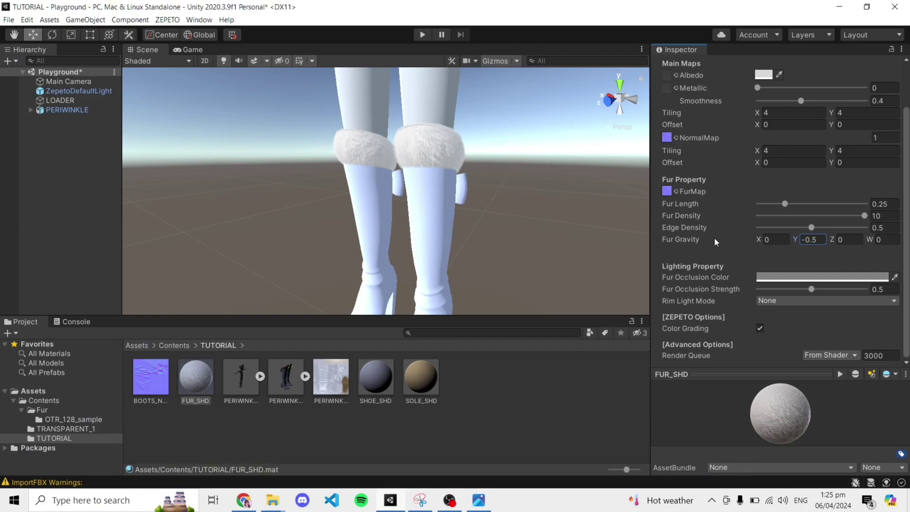
# Step: Darken the fur occlusion colour, set occlusion strength 0.352, and test Natural and AmbientLight rim modes
pyautogui.click(779, 280)
pyautogui.moveTo(846, 281); pyautogui.dragTo(835, 308)
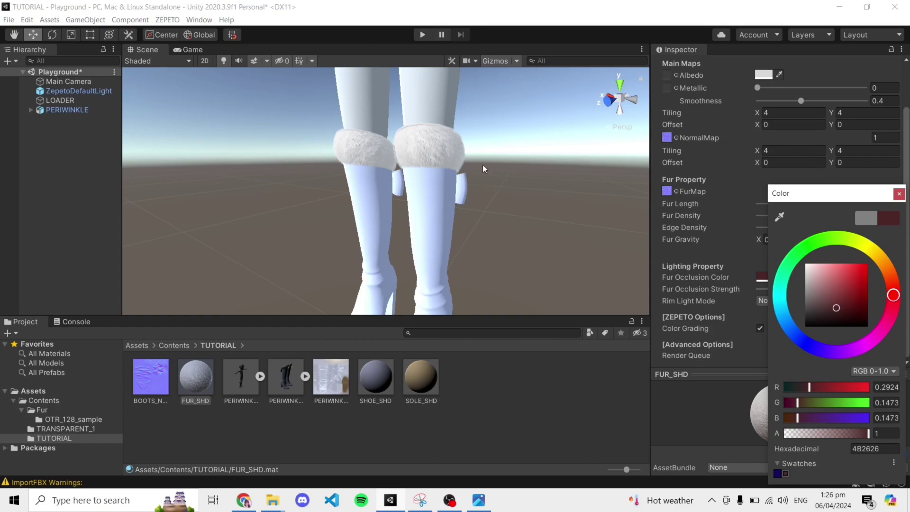
pyautogui.click(899, 195)
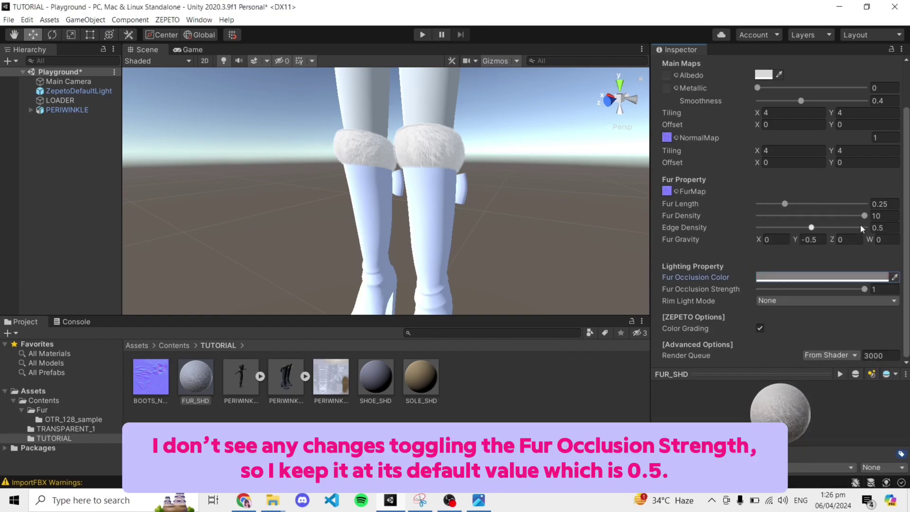
pyautogui.click(823, 299)
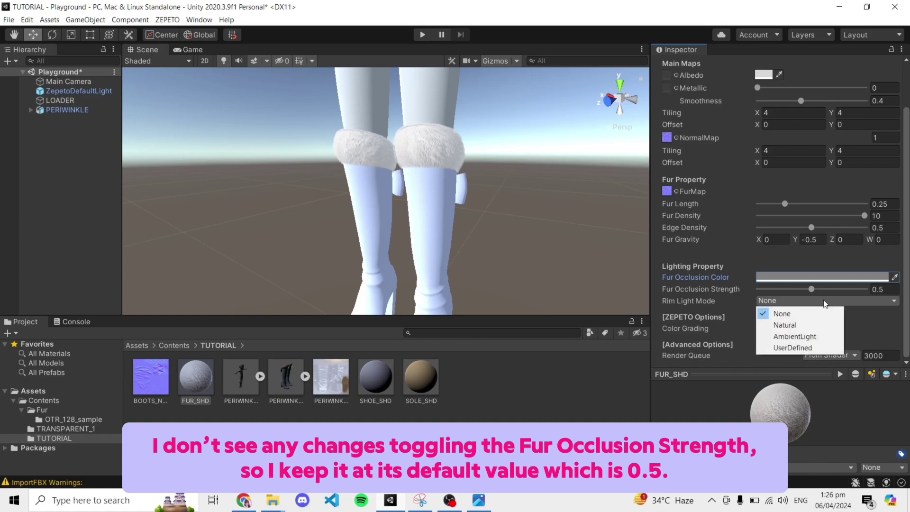
pyautogui.click(805, 325)
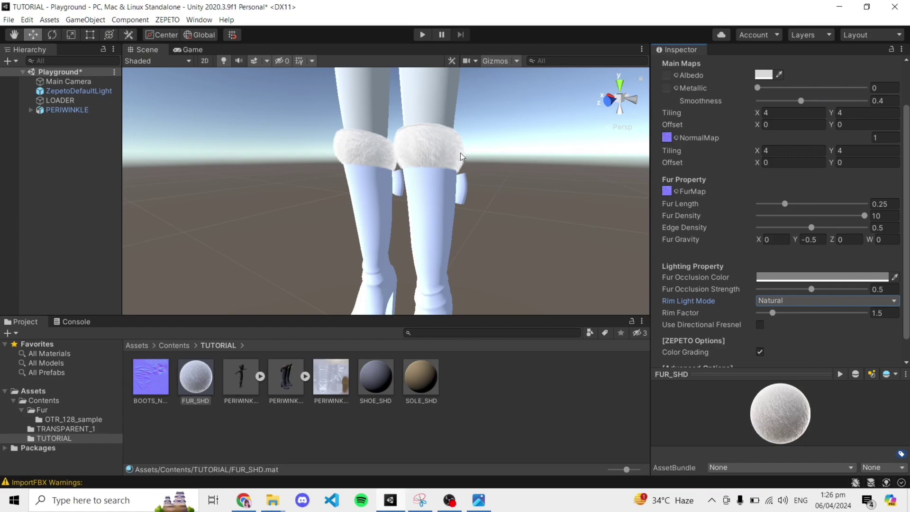
pyautogui.click(782, 301)
pyautogui.click(783, 337)
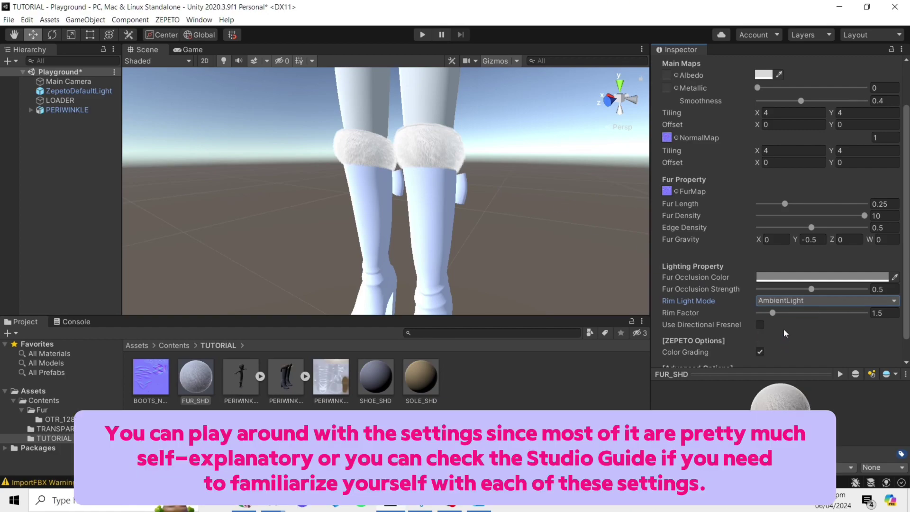
pyautogui.click(792, 298)
pyautogui.click(794, 325)
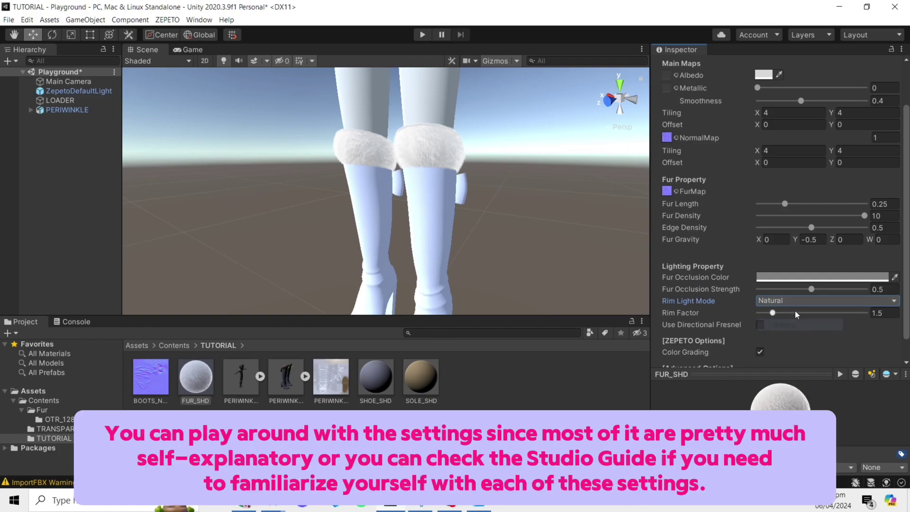
pyautogui.click(795, 289)
# Step: Try a red user-defined rim colour, undo it, and set Rim Light Mode to None
pyautogui.click(792, 303)
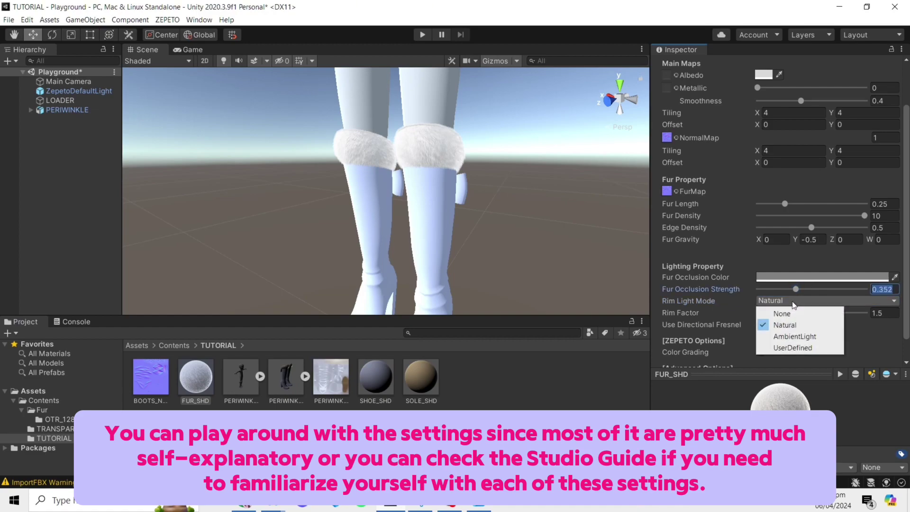
pyautogui.click(790, 332)
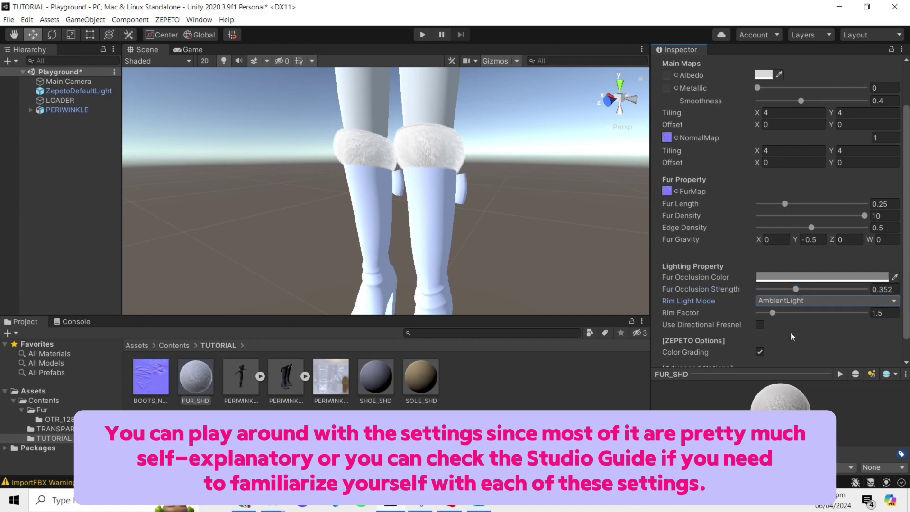
pyautogui.click(783, 299)
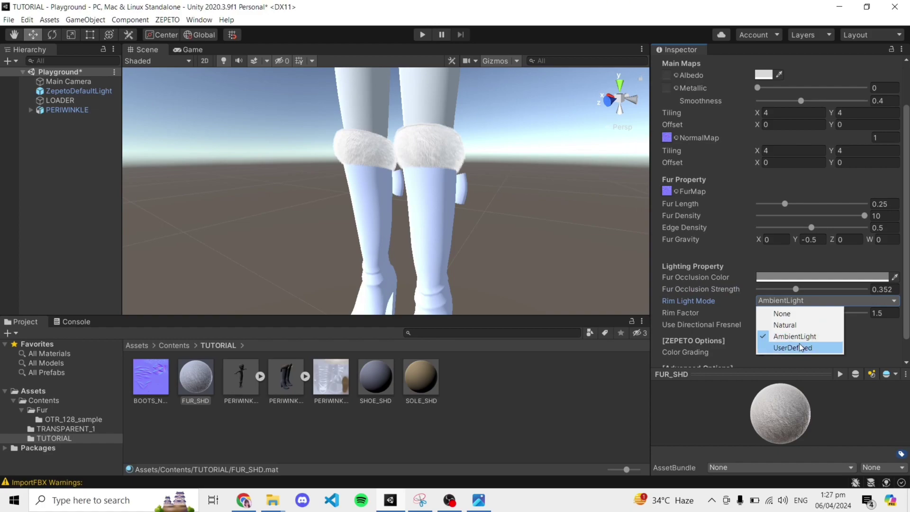
pyautogui.click(798, 346)
pyautogui.click(794, 312)
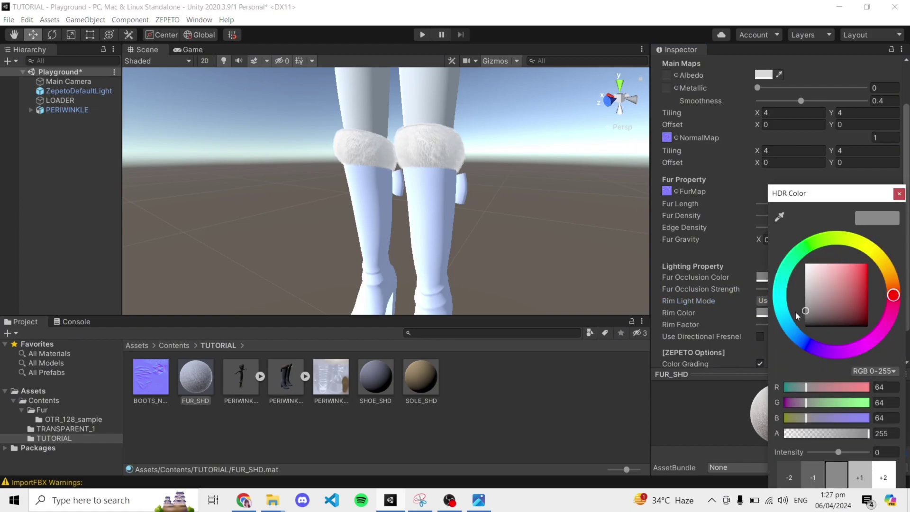
pyautogui.moveTo(806, 311); pyautogui.dragTo(860, 274)
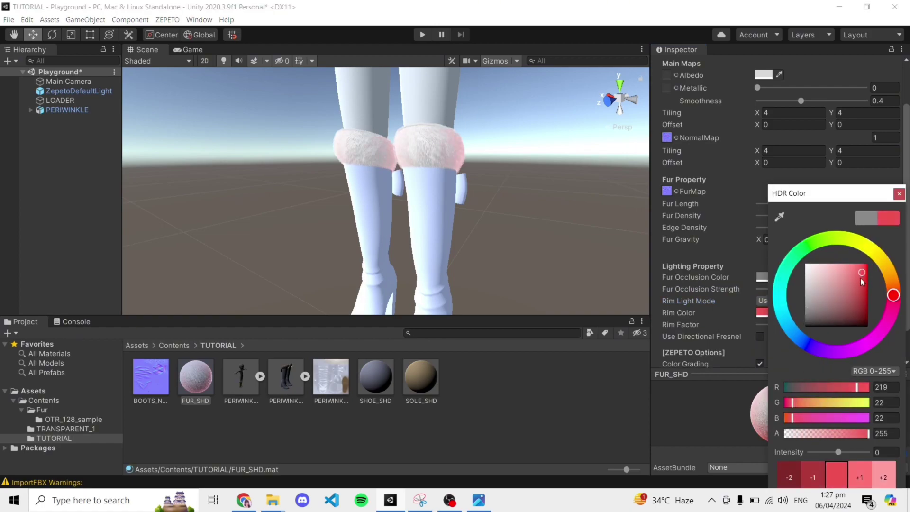
pyautogui.click(899, 195)
pyautogui.hotkey('ctrl', 'z')
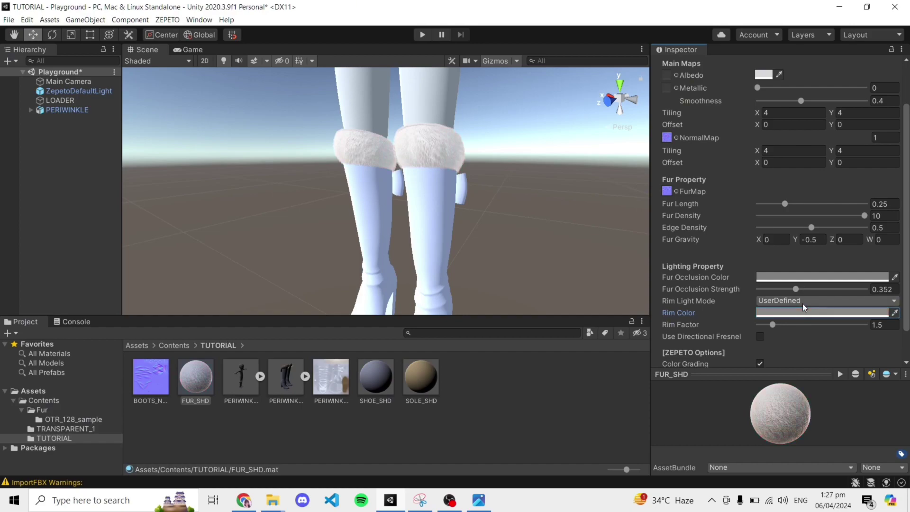
pyautogui.click(795, 302)
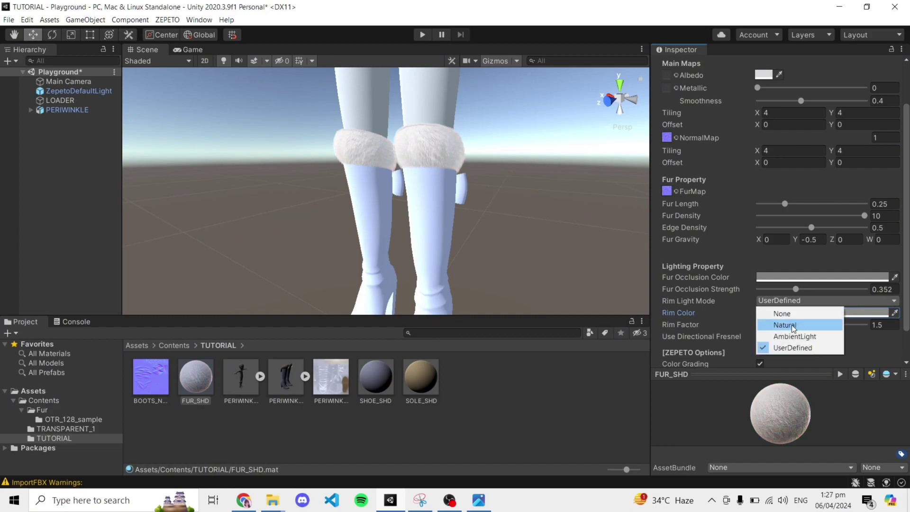
pyautogui.click(781, 313)
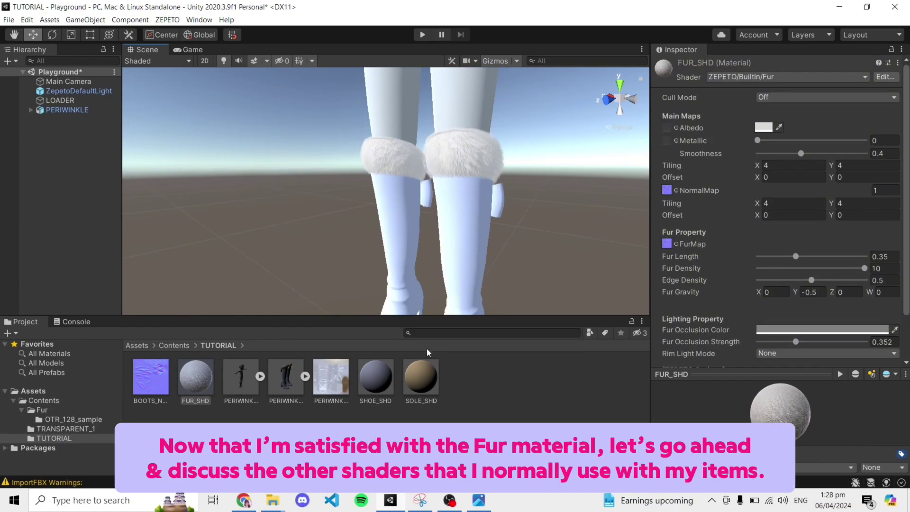
# Step: Give SHOE_SHD the ZEPETO > BuiltIn > Cloth shader and check the boot feet
pyautogui.click(386, 372)
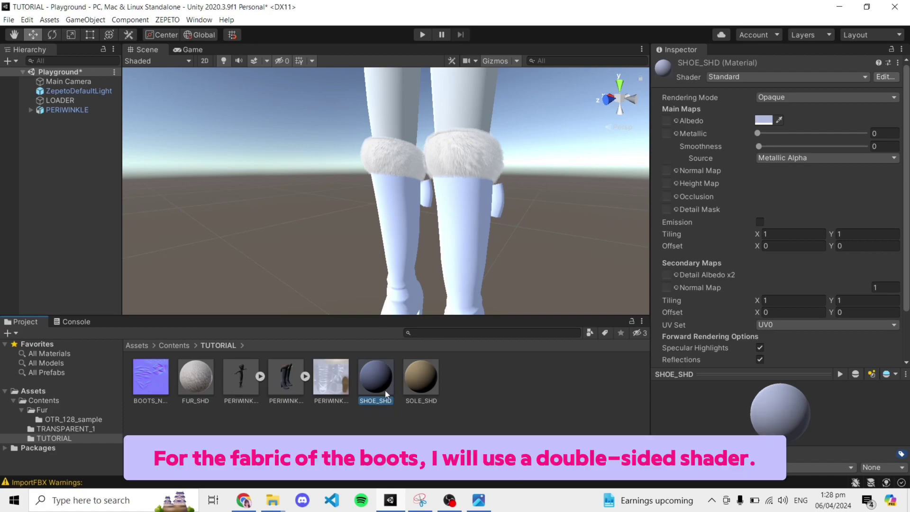
pyautogui.keyDown('alt'); pyautogui.moveTo(488, 248); pyautogui.dragTo(464, 197); pyautogui.keyUp('alt')
pyautogui.scroll(-5, 471, 212)
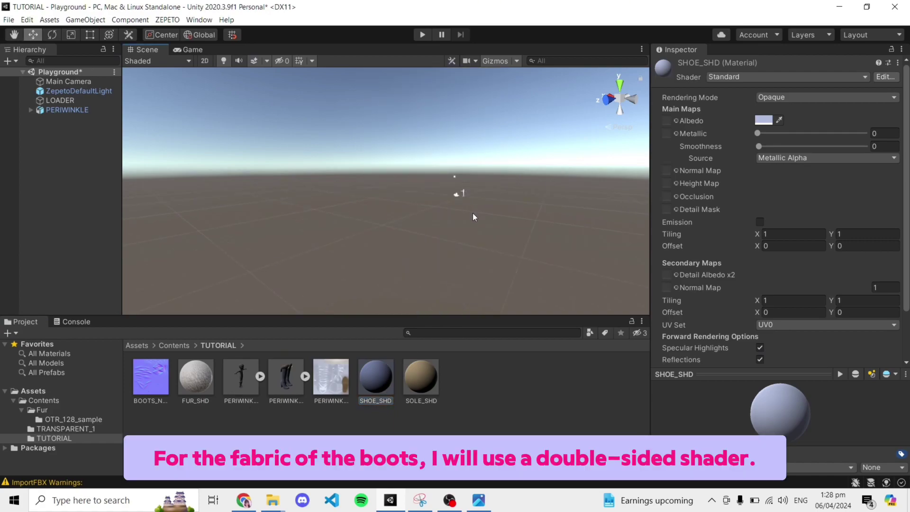
pyautogui.scroll(5, 490, 209)
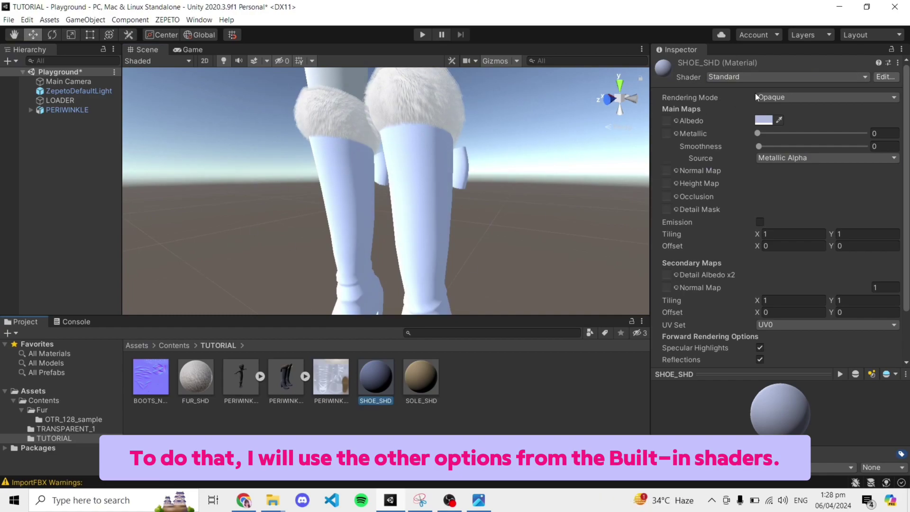
pyautogui.click(777, 79)
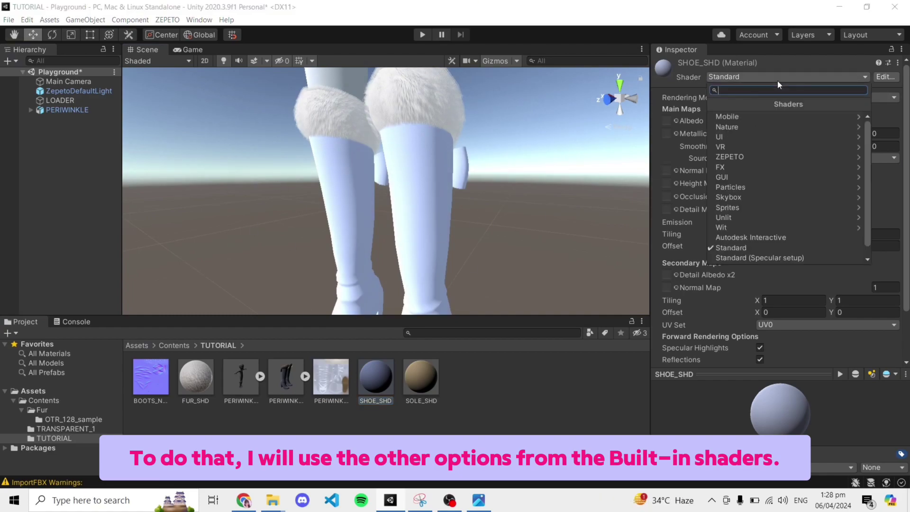
pyautogui.click(739, 155)
pyautogui.click(753, 116)
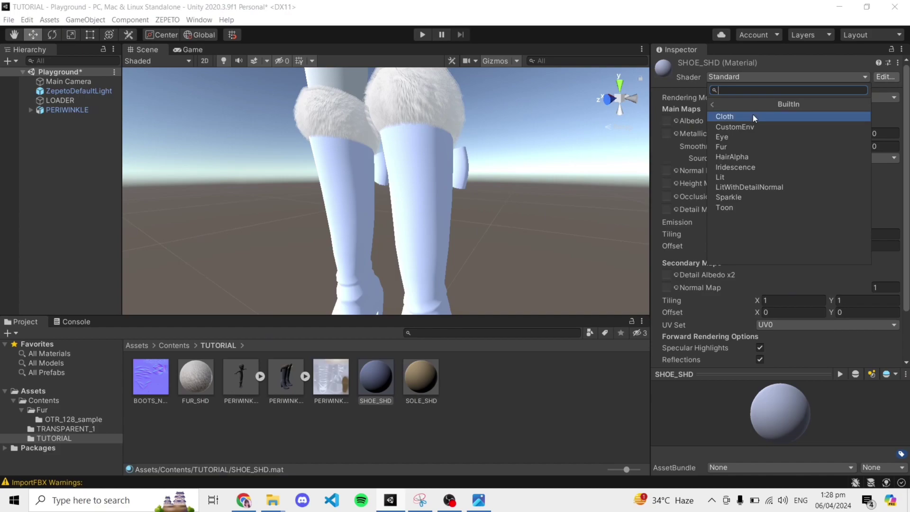
pyautogui.click(753, 120)
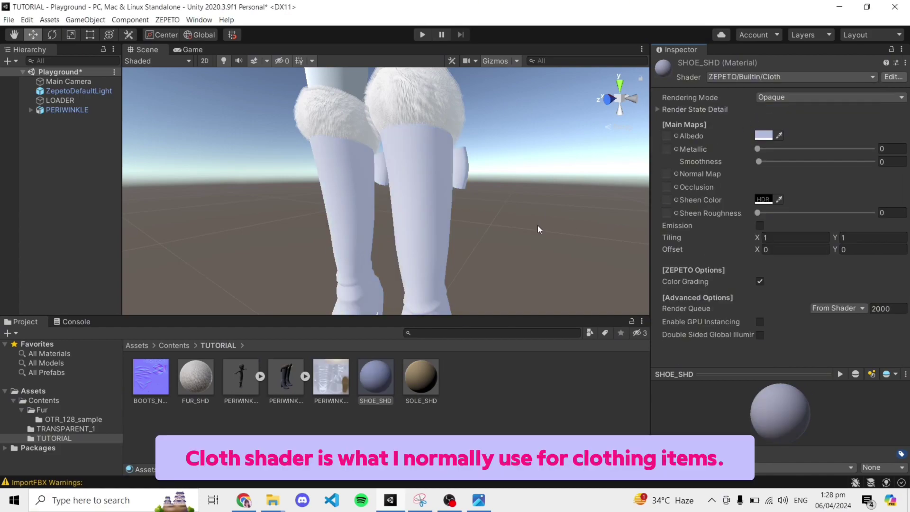
pyautogui.moveTo(537, 226)
pyautogui.keyDown('alt'); pyautogui.mouseDown()
pyautogui.moveTo(412, 145)
pyautogui.moveTo(427, 157)
pyautogui.mouseUp(); pyautogui.keyUp('alt')
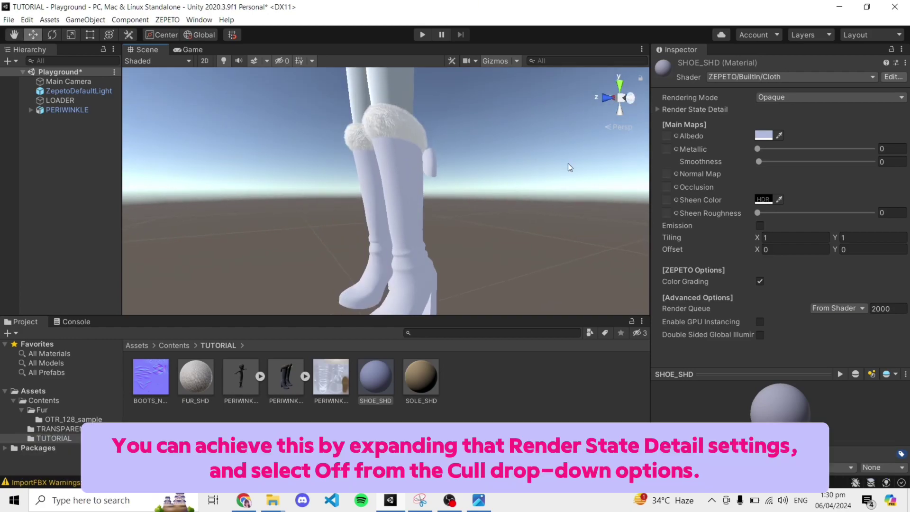
# Step: Expand Render State Detail and compare Cull Off against Cull Back on the boots
pyautogui.click(657, 109)
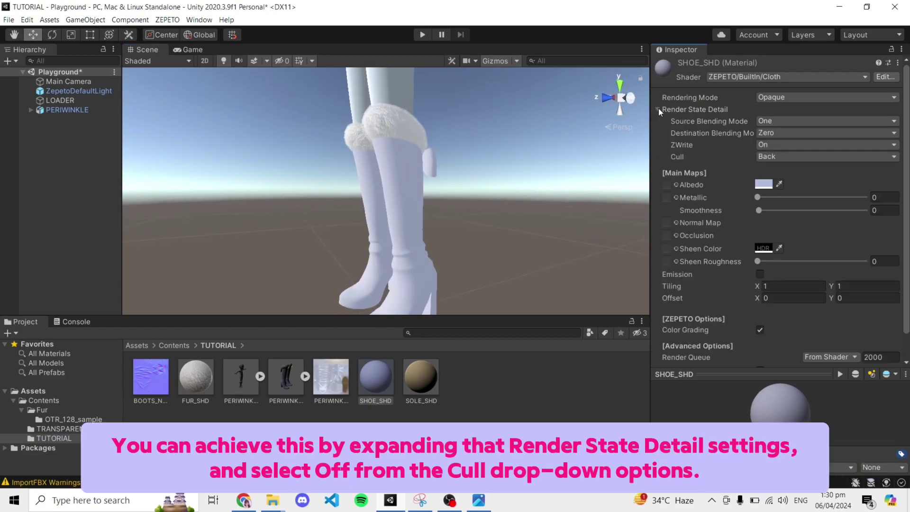
pyautogui.click(780, 156)
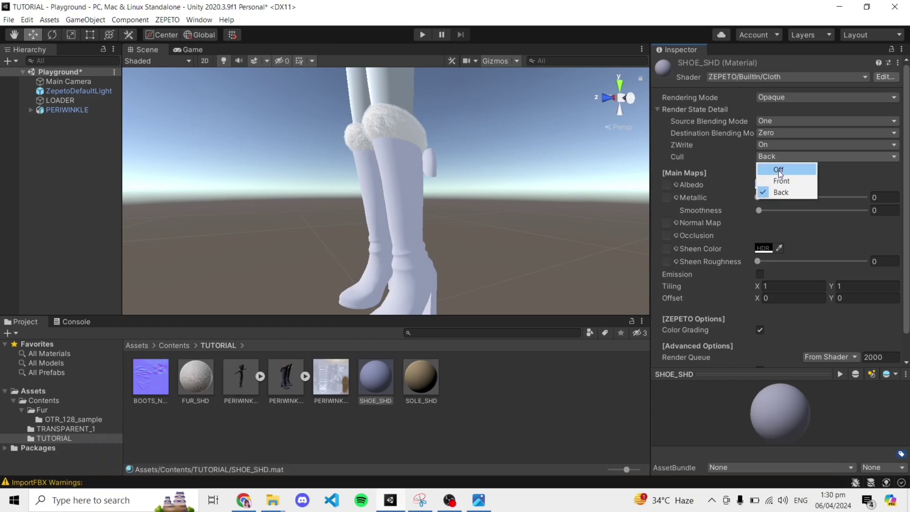
pyautogui.click(778, 170)
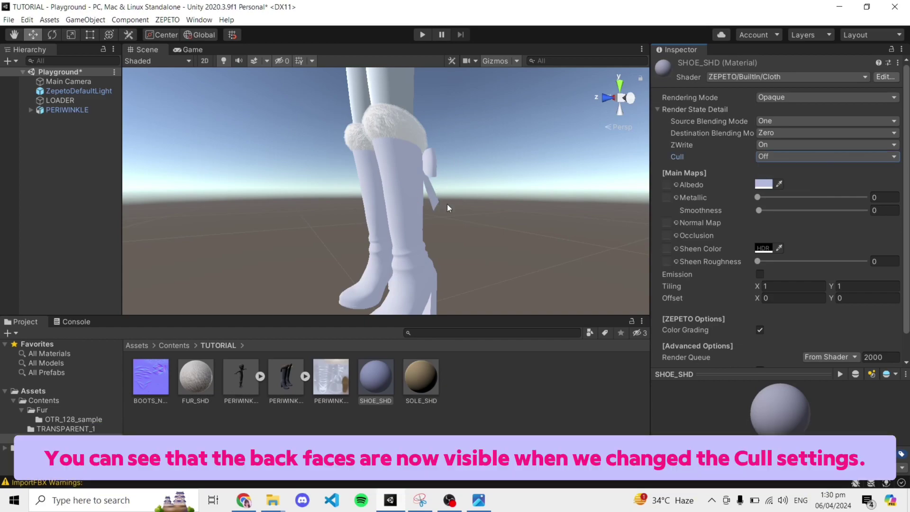
pyautogui.keyDown('alt'); pyautogui.moveTo(447, 208); pyautogui.dragTo(463, 176); pyautogui.keyUp('alt')
pyautogui.click(780, 157)
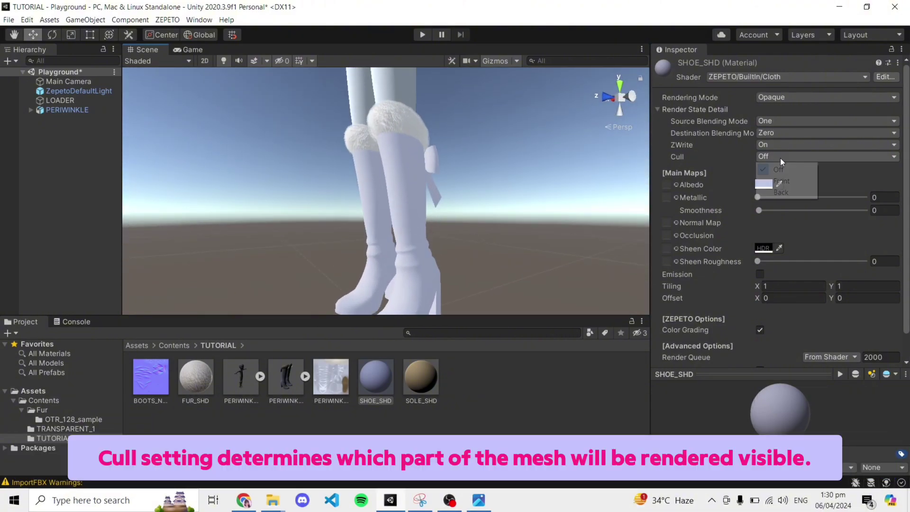
pyautogui.click(780, 192)
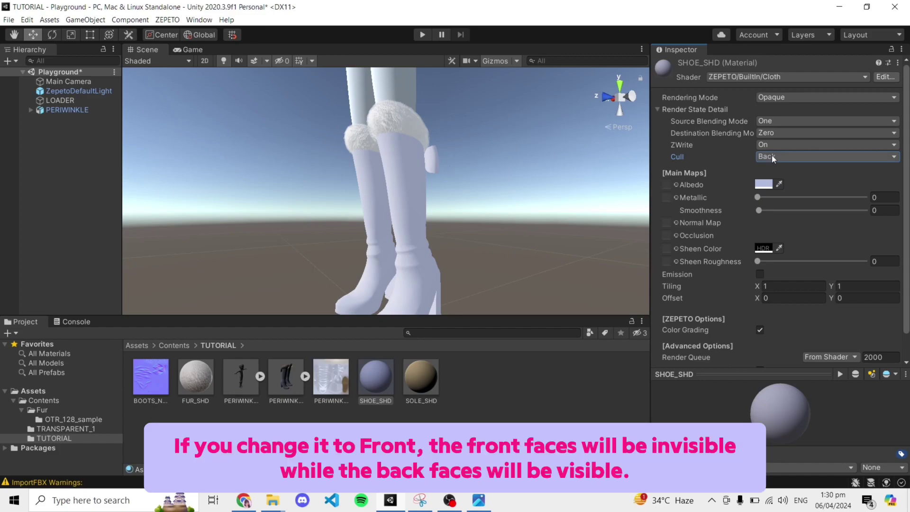
# Step: Try Cull Front, settle on Cull Off, inspect the double-sided boots, and collapse Render State Detail
pyautogui.keyDown('alt'); pyautogui.moveTo(449, 171); pyautogui.dragTo(394, 196); pyautogui.keyUp('alt')
pyautogui.click(788, 156)
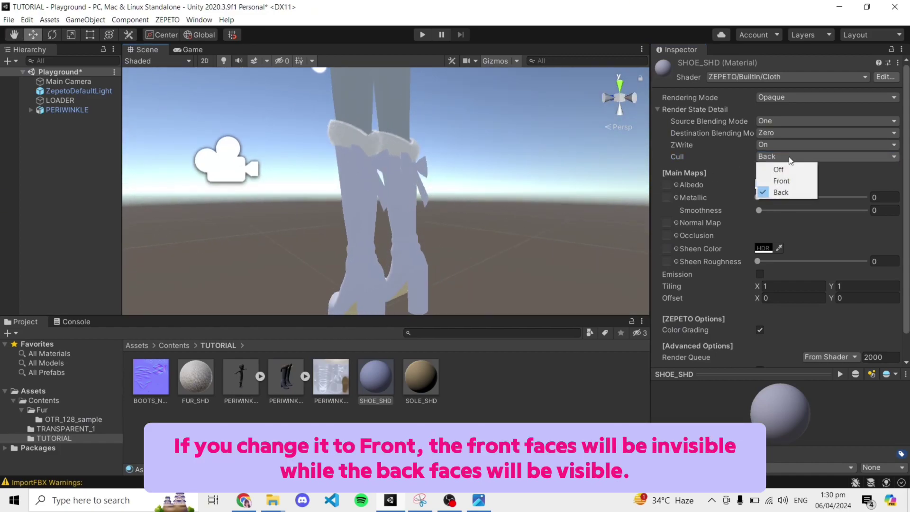
pyautogui.click(782, 181)
pyautogui.keyDown('alt'); pyautogui.moveTo(604, 193); pyautogui.dragTo(523, 138); pyautogui.keyUp('alt')
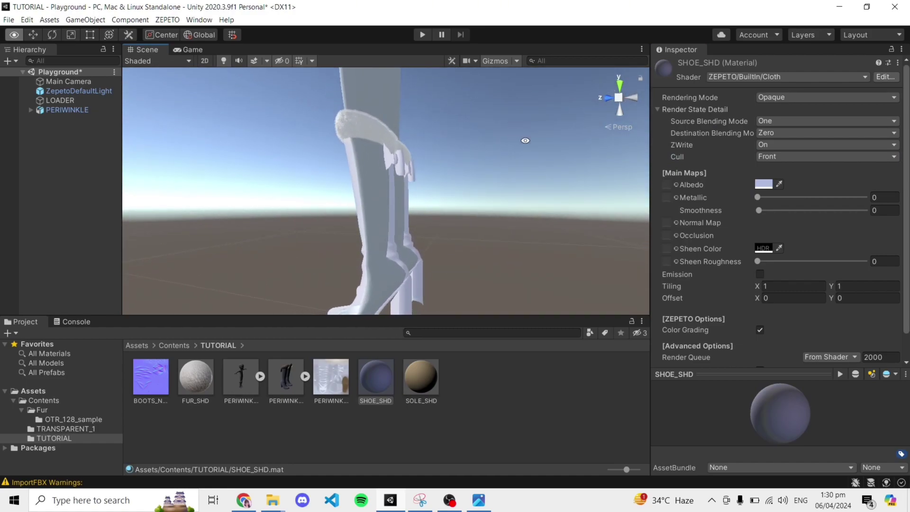
pyautogui.click(807, 156)
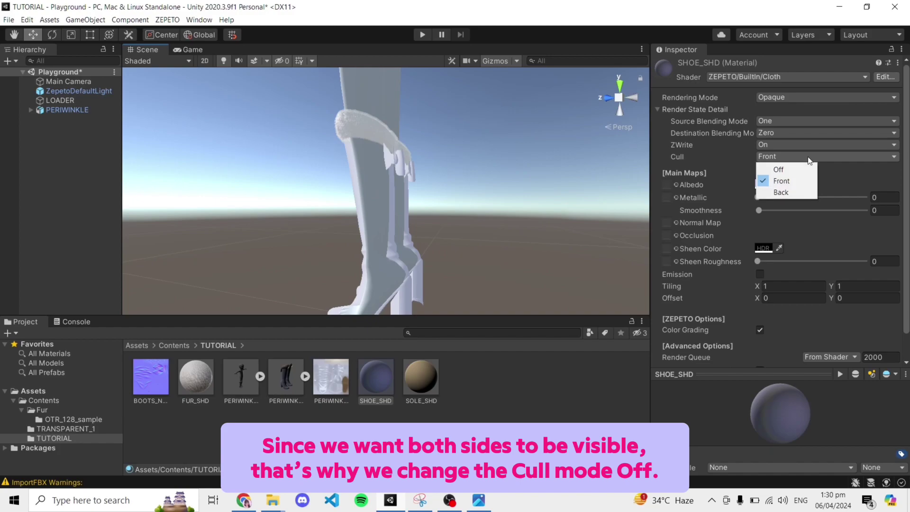
pyautogui.click(797, 169)
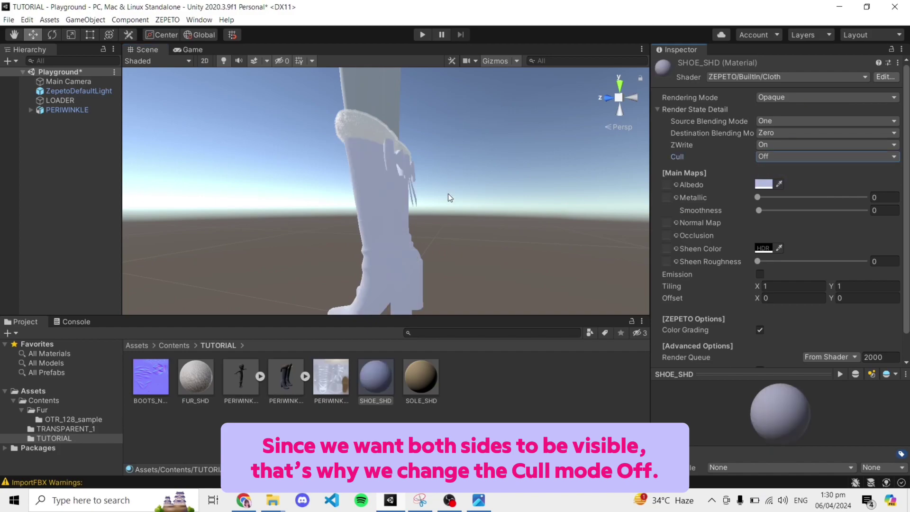
pyautogui.keyDown('alt'); pyautogui.moveTo(430, 192); pyautogui.dragTo(459, 174); pyautogui.keyUp('alt')
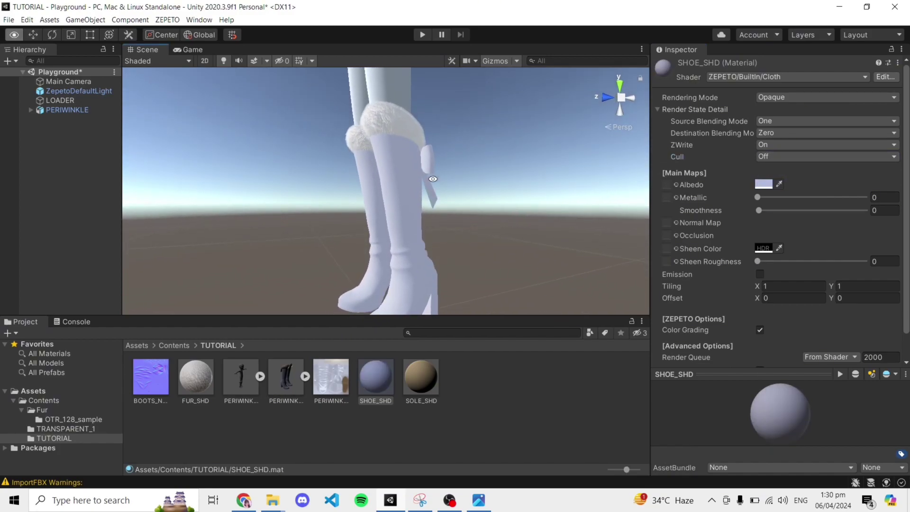
pyautogui.keyDown('alt'); pyautogui.moveTo(431, 170); pyautogui.dragTo(516, 140); pyautogui.keyUp('alt')
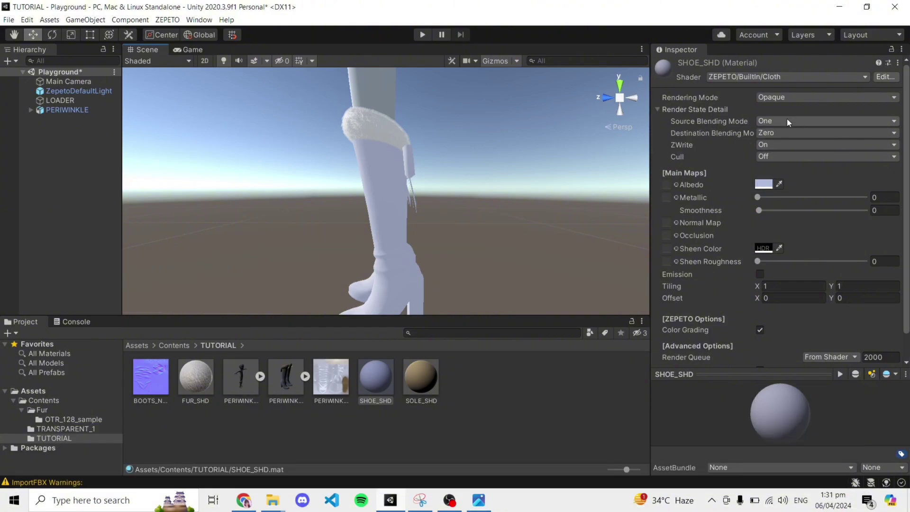
pyautogui.click(692, 109)
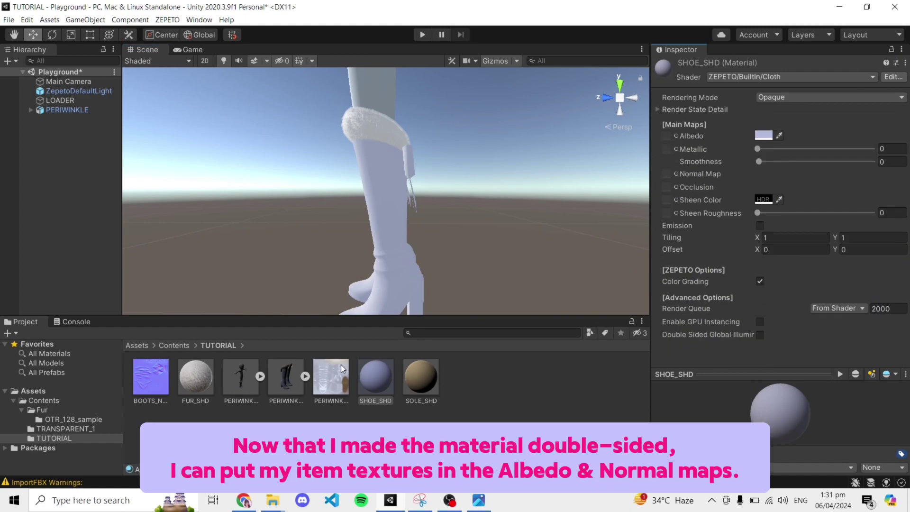
# Step: Put the periwinkle texture in SHOE_SHD's Albedo slot and BOOTS_N in its Normal Map slot
pyautogui.moveTo(325, 385); pyautogui.dragTo(666, 136)
pyautogui.keyDown('alt'); pyautogui.moveTo(519, 194); pyautogui.dragTo(516, 163); pyautogui.keyUp('alt')
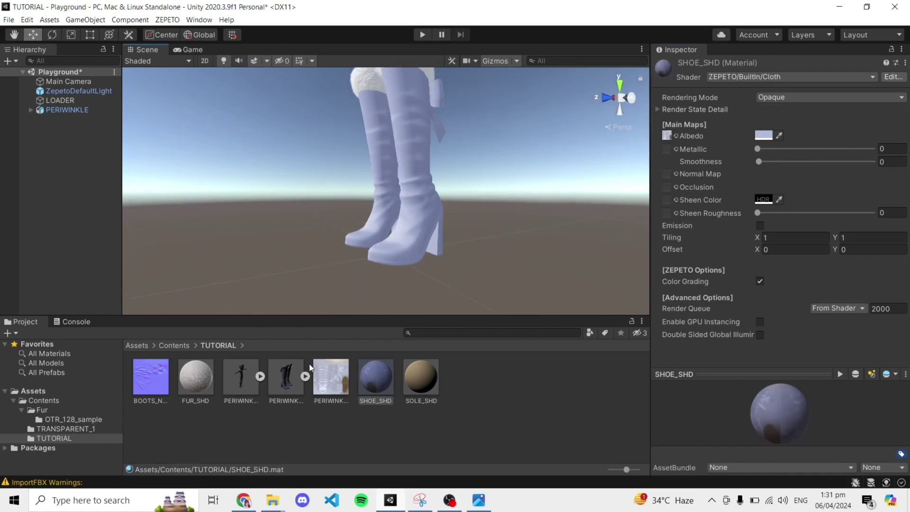
pyautogui.moveTo(150, 391); pyautogui.dragTo(666, 174)
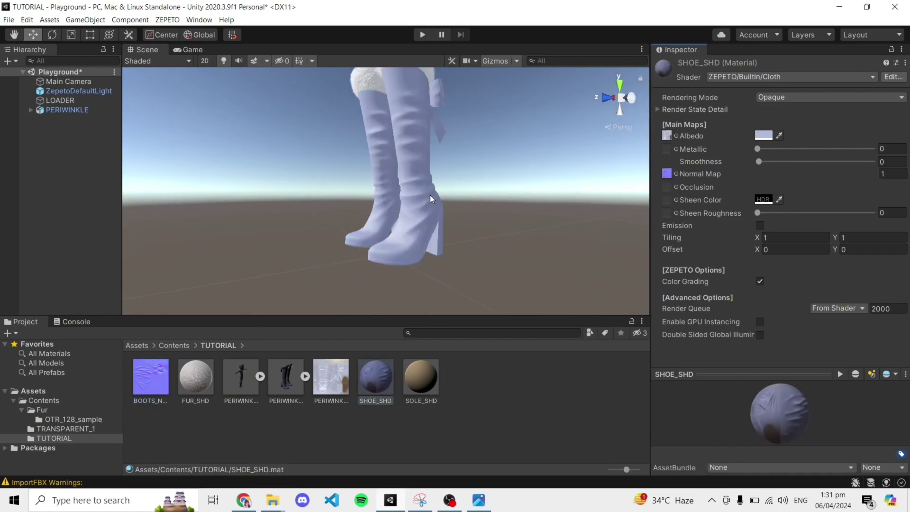
pyautogui.keyDown('alt'); pyautogui.moveTo(615, 199); pyautogui.dragTo(543, 214); pyautogui.keyUp('alt')
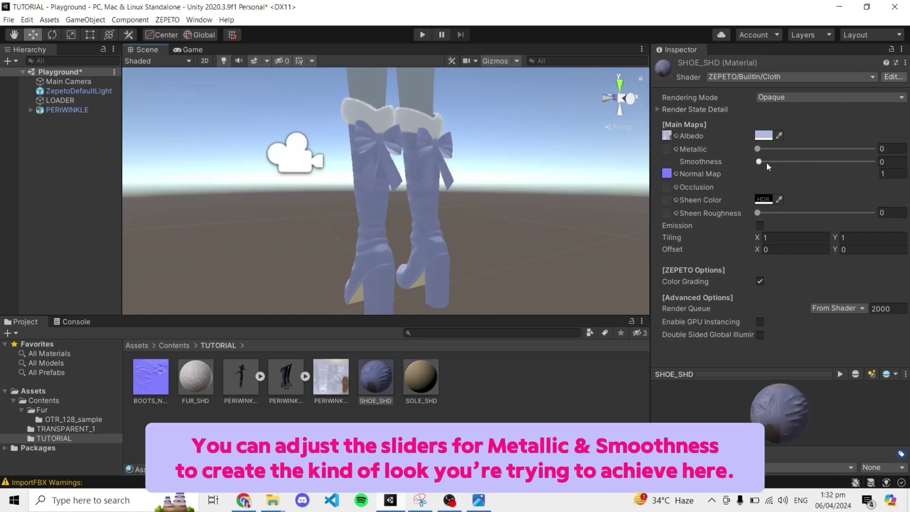
# Step: Set SHOE_SHD Metallic to 0.755 and Smoothness to 0.204
pyautogui.moveTo(758, 162); pyautogui.dragTo(819, 177)
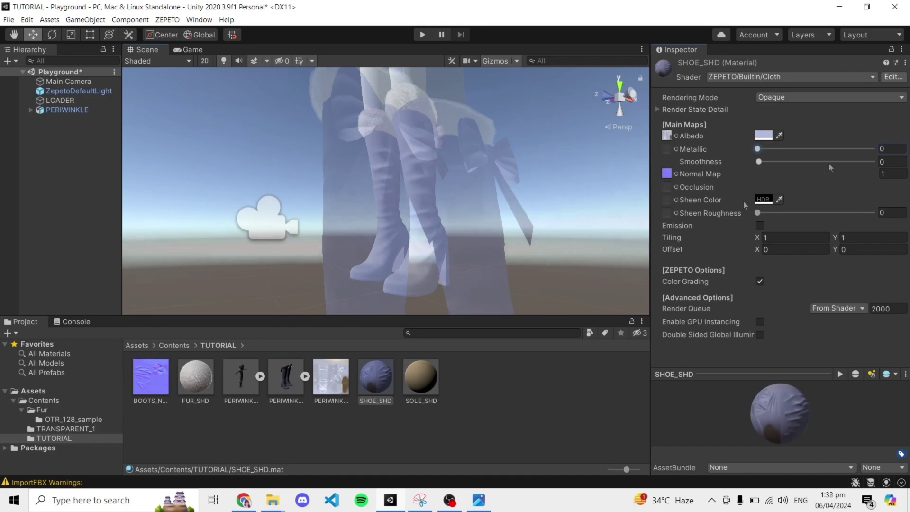
pyautogui.moveTo(757, 148); pyautogui.dragTo(832, 149)
pyautogui.press('alt')
pyautogui.keyDown('alt'); pyautogui.moveTo(473, 180); pyautogui.dragTo(537, 200); pyautogui.keyUp('alt')
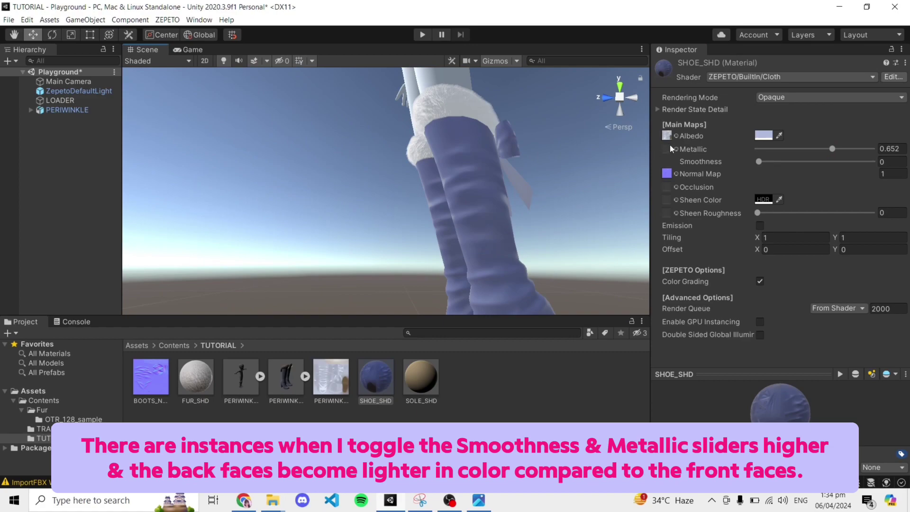
pyautogui.moveTo(836, 147); pyautogui.dragTo(840, 147)
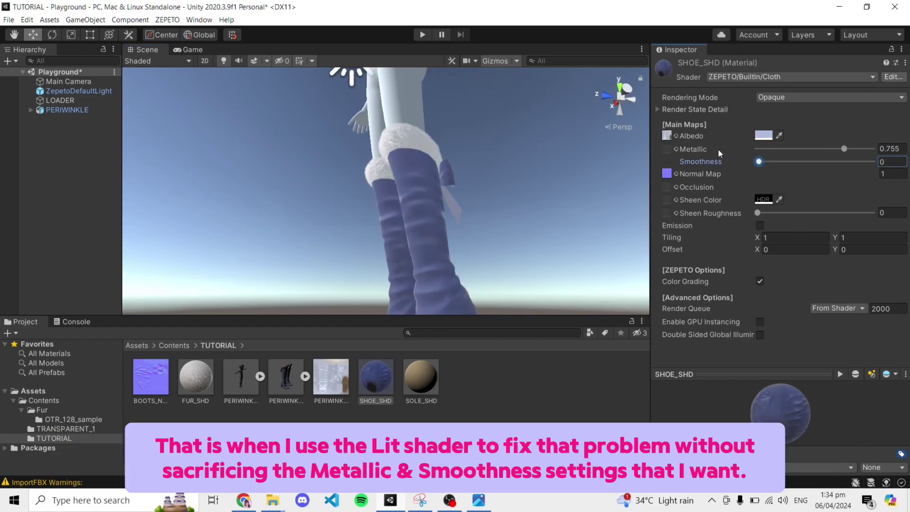
pyautogui.moveTo(759, 162)
pyautogui.mouseDown()
pyautogui.moveTo(806, 163)
pyautogui.moveTo(774, 166)
pyautogui.moveTo(781, 162)
pyautogui.mouseUp()
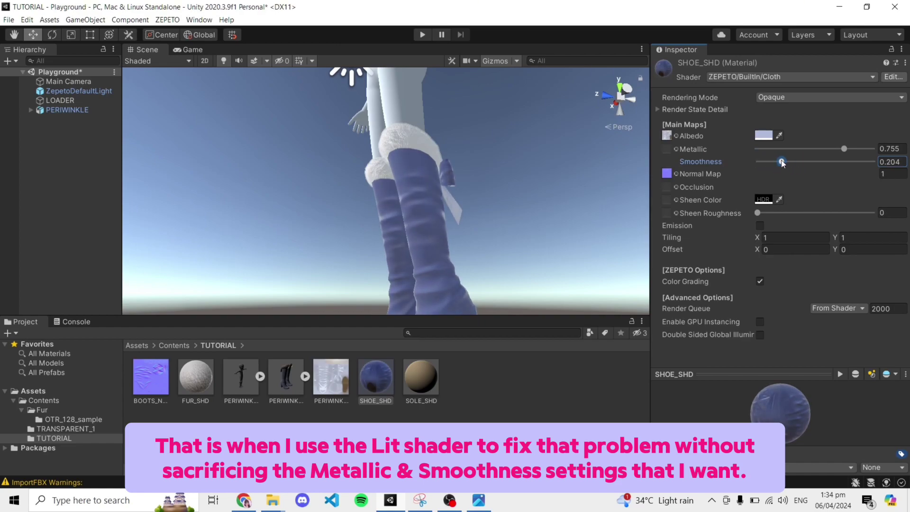
pyautogui.click(772, 78)
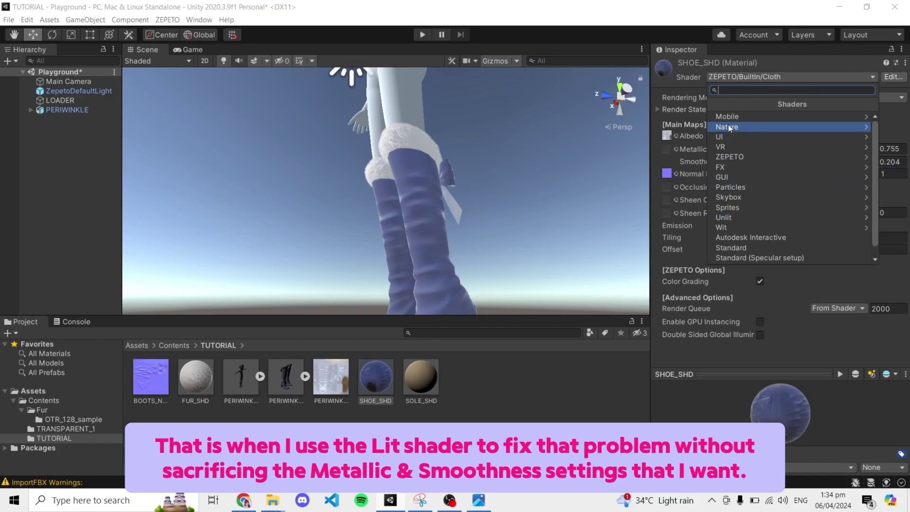
# Step: Try ZEPETO/BuiltIn/Lit with Metallic 0.781 and Smoothness 0.58, then switch SHOE_SHD to Iridescence
pyautogui.click(729, 157)
pyautogui.click(748, 116)
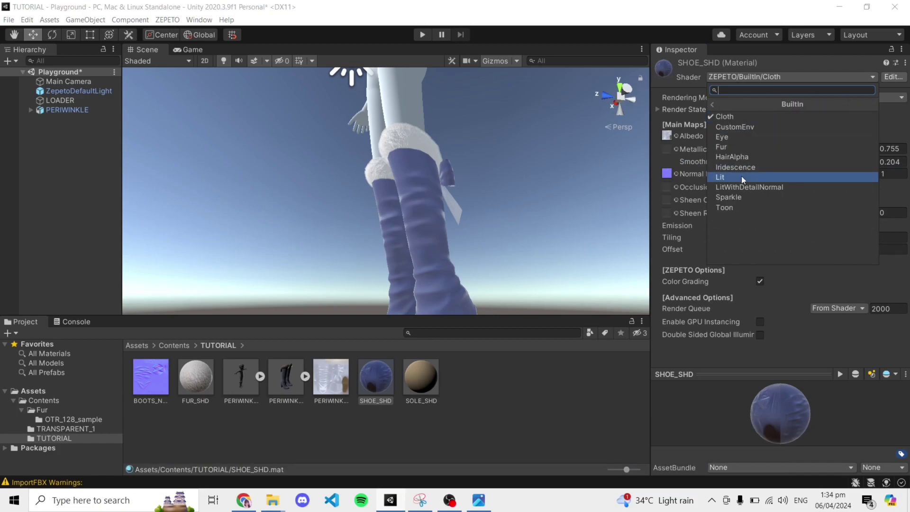
pyautogui.click(741, 177)
pyautogui.keyDown('alt'); pyautogui.moveTo(506, 221); pyautogui.dragTo(526, 208); pyautogui.keyUp('alt')
pyautogui.moveTo(844, 151); pyautogui.dragTo(847, 150)
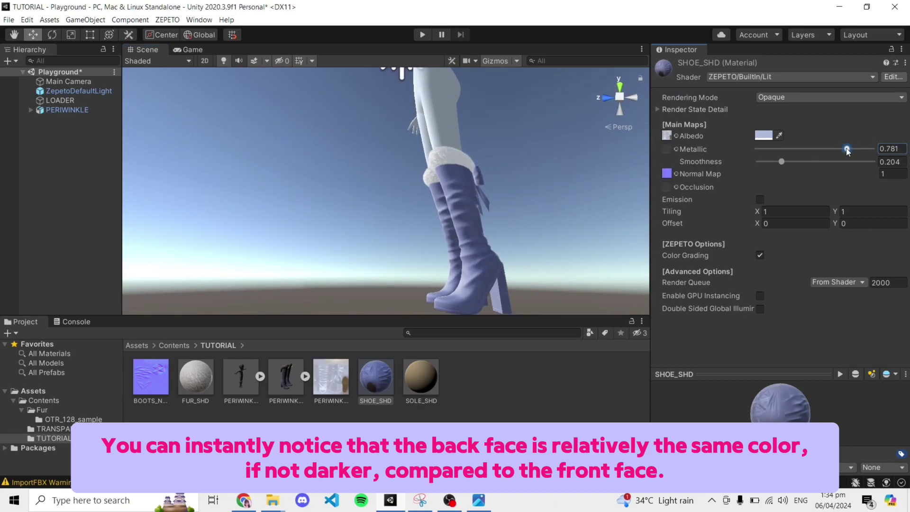
pyautogui.moveTo(779, 164); pyautogui.dragTo(822, 164)
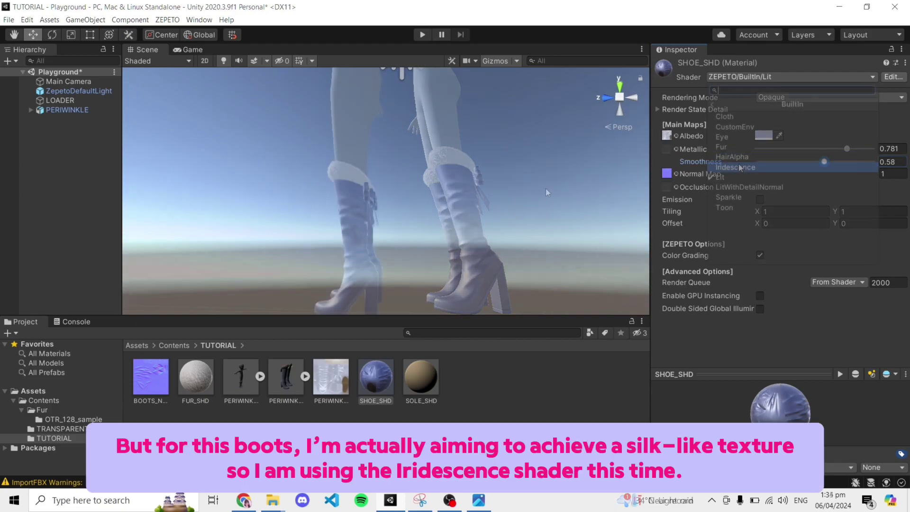
pyautogui.click(738, 167)
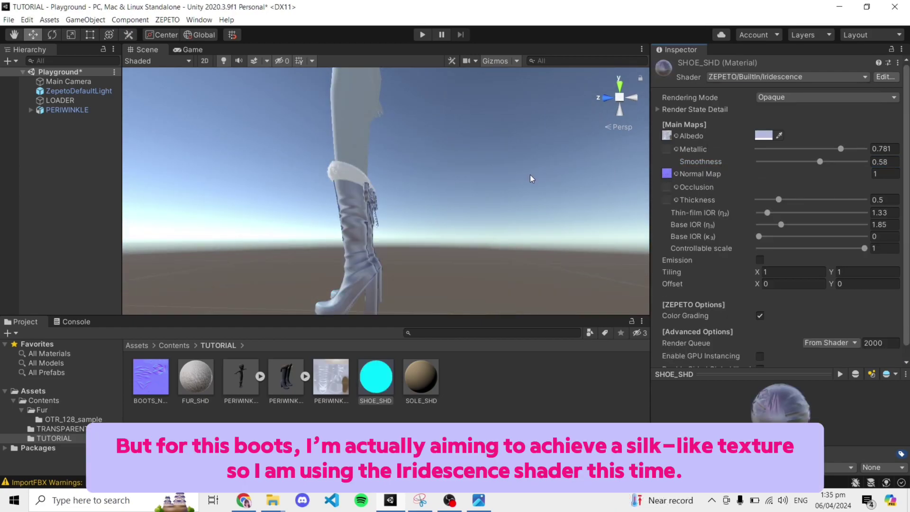
# Step: Check the reference screenshot and enter Metallic 0.1 and Smoothness 0.4
pyautogui.keyDown('alt'); pyautogui.moveTo(414, 241); pyautogui.dragTo(445, 194); pyautogui.keyUp('alt')
pyautogui.hotkey('alt', 'Tab')
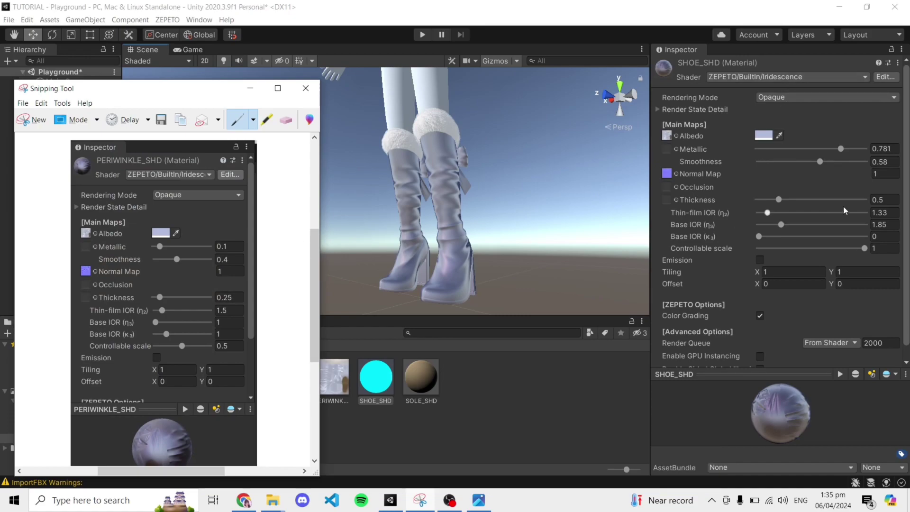
pyautogui.hotkey('alt', 'Tab')
pyautogui.click(883, 149)
pyautogui.write('0.1')
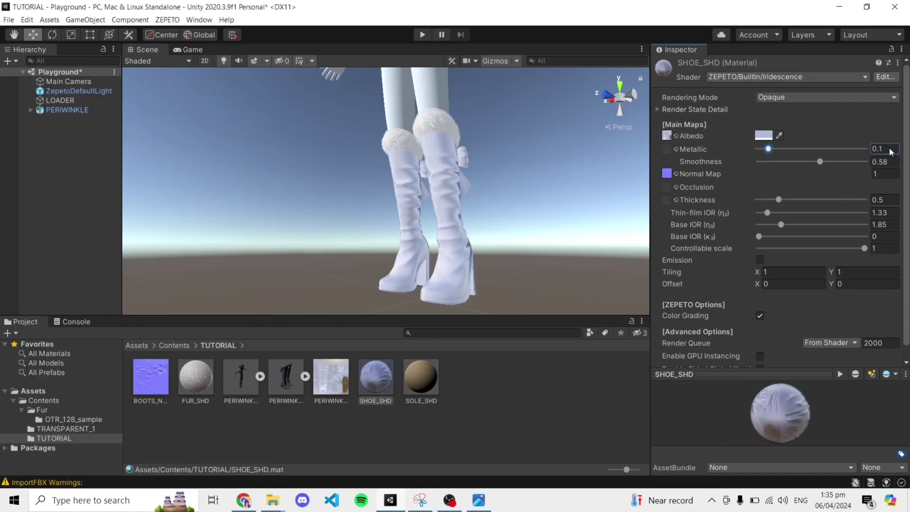
pyautogui.click(884, 162)
pyautogui.write('0.4')
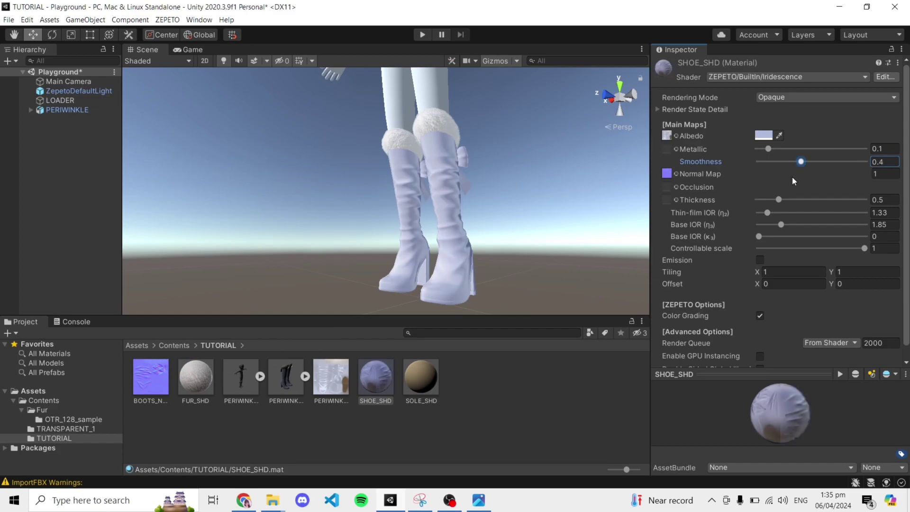
# Step: Enter Thickness 0.25, Thin-film IOR 1.5, both Base IORs 1 and Controllable scale 0.5
pyautogui.click(422, 501)
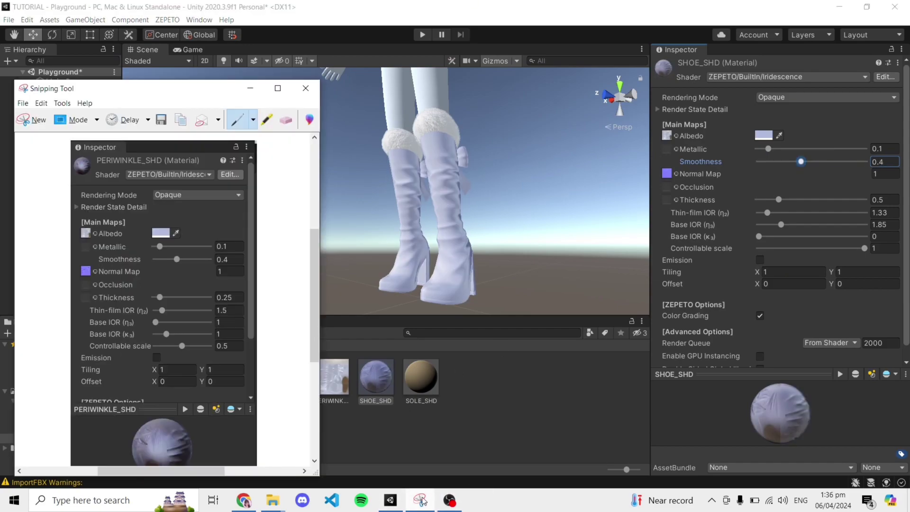
pyautogui.click(884, 200)
pyautogui.write('0.25')
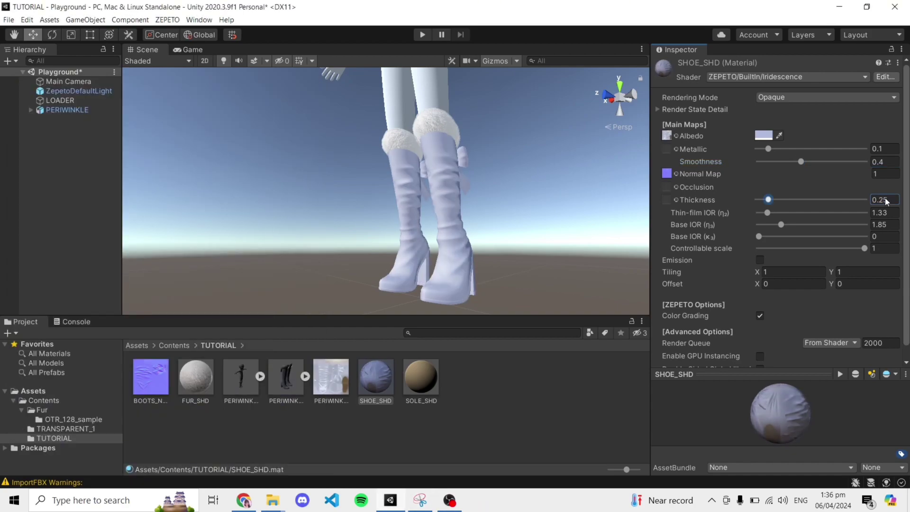
pyautogui.click(890, 213)
pyautogui.write('1.5')
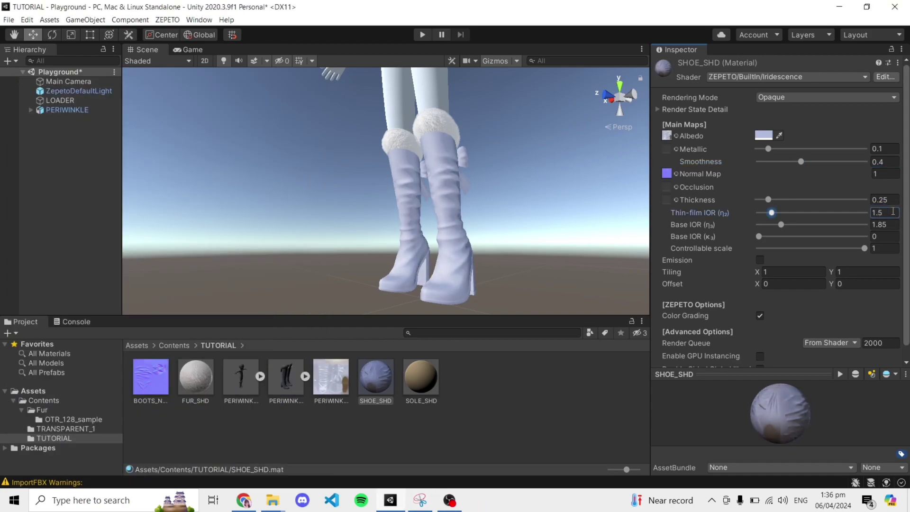
pyautogui.click(884, 224)
pyautogui.write('1')
pyautogui.click(890, 236)
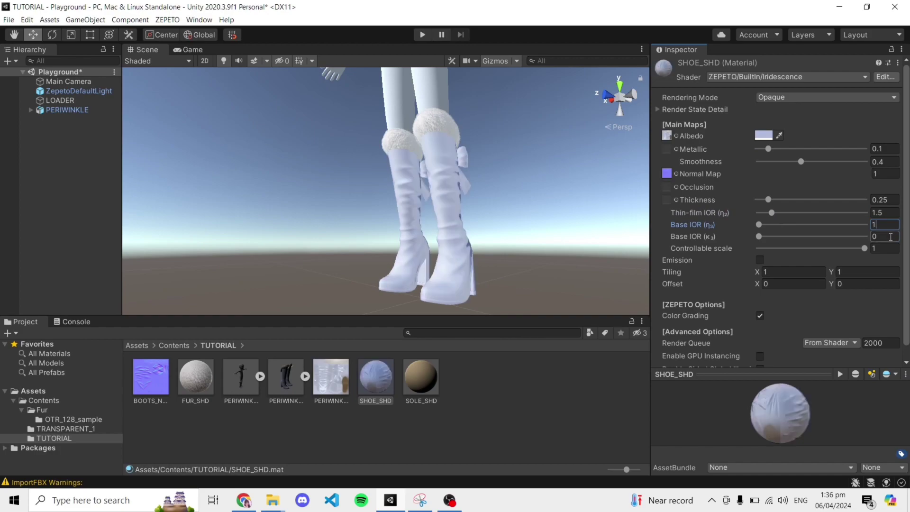
pyautogui.write('1')
pyautogui.click(884, 248)
pyautogui.write('0.5')
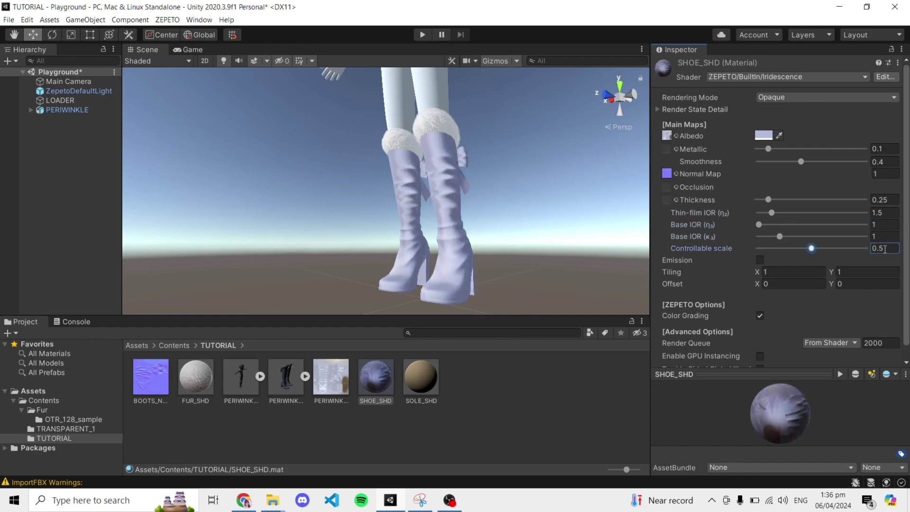
# Step: Compare the Iridescence values against the reference settings screenshot
pyautogui.click(419, 500)
pyautogui.click(390, 501)
pyautogui.click(420, 502)
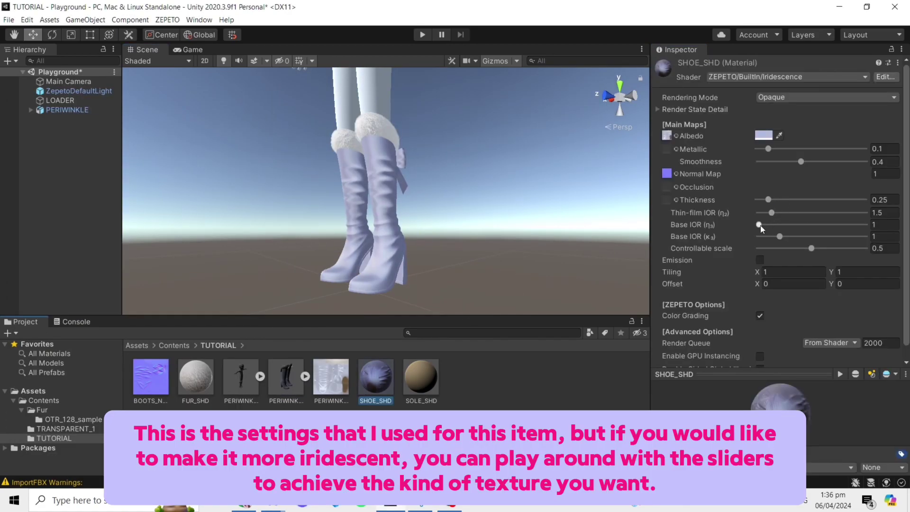
# Step: Raise Thin-film IOR to 3.11 and orbit around the boots to judge the sheen
pyautogui.moveTo(760, 226)
pyautogui.mouseDown()
pyautogui.moveTo(798, 227)
pyautogui.moveTo(757, 225)
pyautogui.moveTo(797, 212)
pyautogui.moveTo(820, 218)
pyautogui.mouseUp()
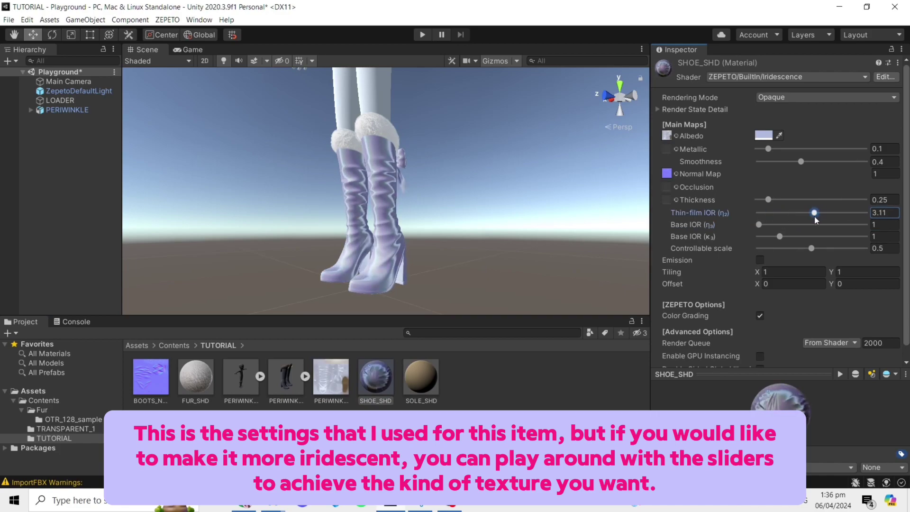
pyautogui.keyDown('alt'); pyautogui.moveTo(474, 242); pyautogui.dragTo(592, 227); pyautogui.keyUp('alt')
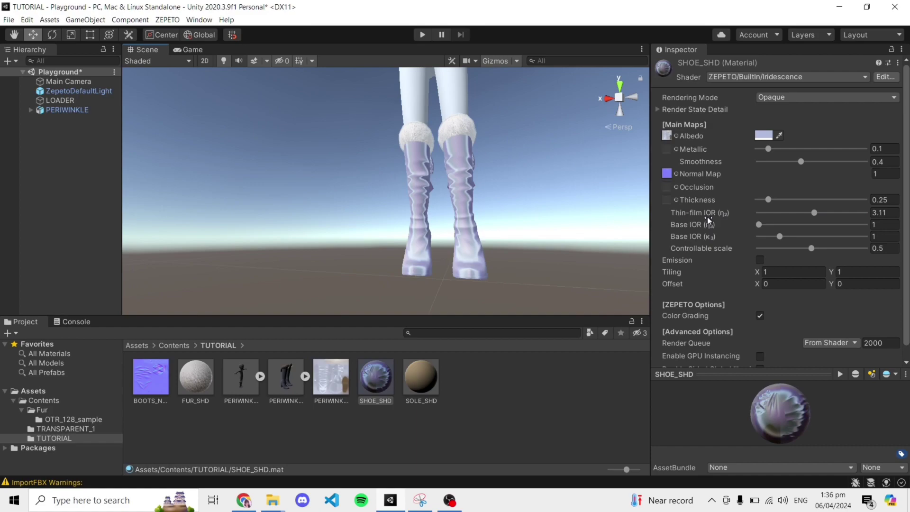
pyautogui.keyDown('alt'); pyautogui.moveTo(521, 232); pyautogui.dragTo(412, 202); pyautogui.keyUp('alt')
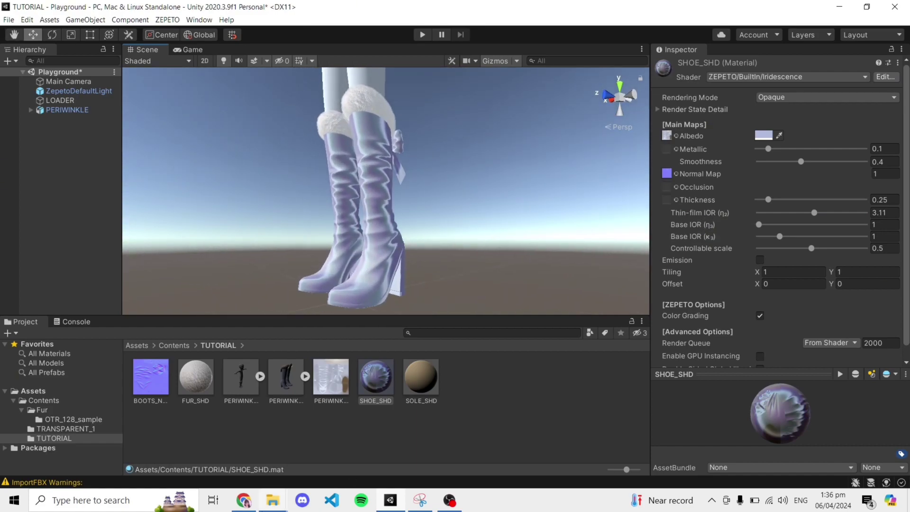
pyautogui.click(244, 500)
# Step: Scroll the ZEPETO BuiltIn Shader guide through the Fur and Iridescence notes
pyautogui.click(212, 14)
pyautogui.scroll(-20, 288, 222)
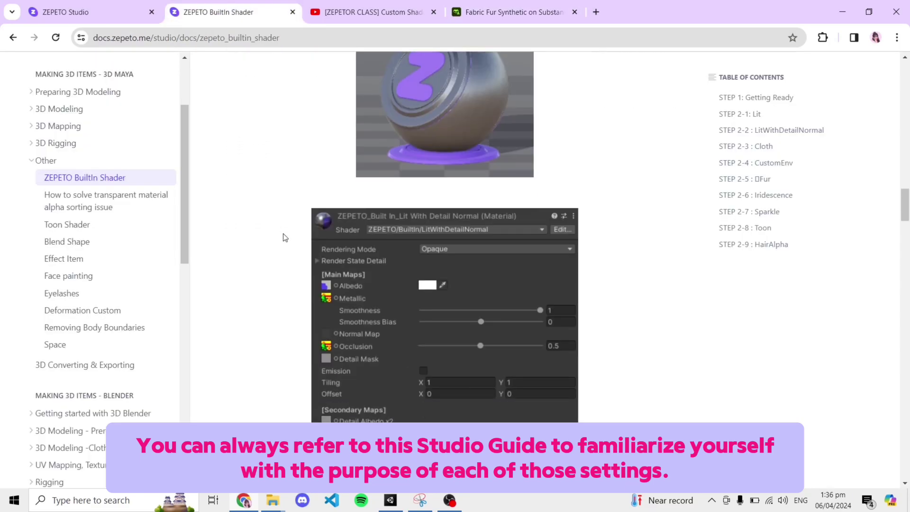
pyautogui.scroll(-12, 296, 216)
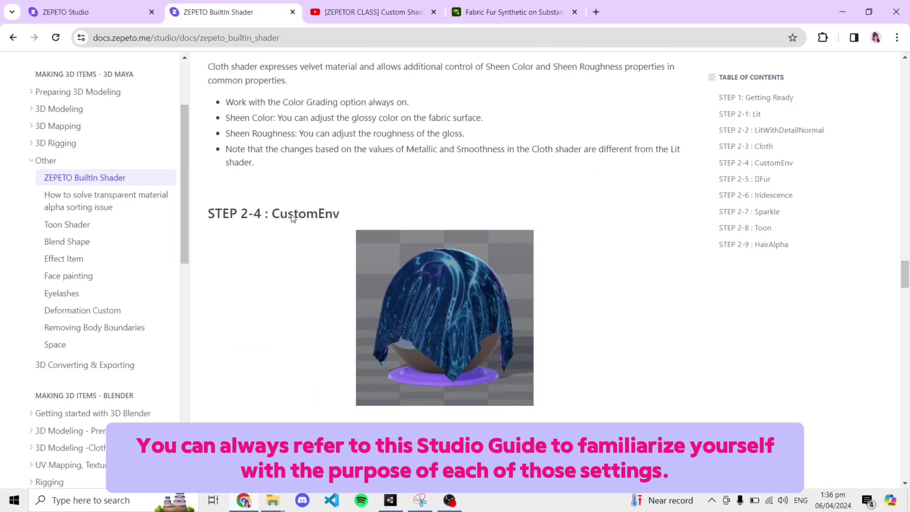
pyautogui.scroll(4, 308, 221)
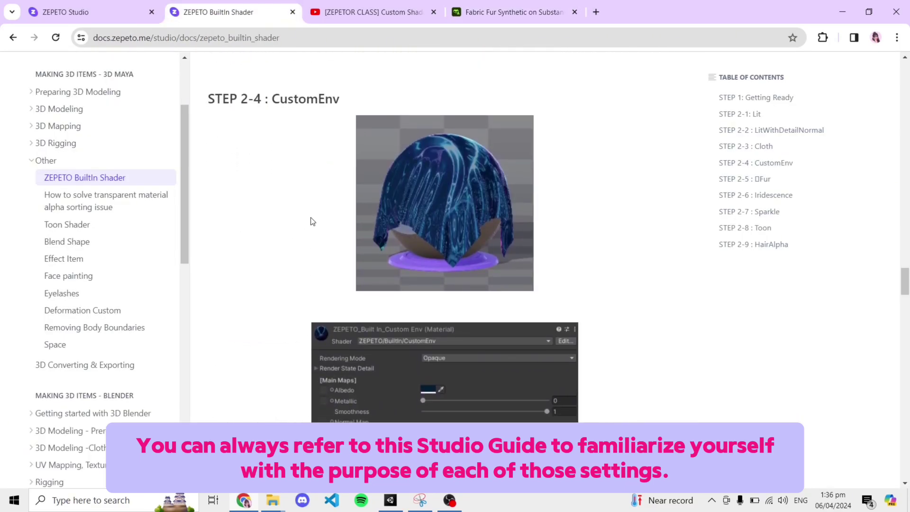
pyautogui.scroll(-15, 310, 221)
pyautogui.scroll(-15, 311, 221)
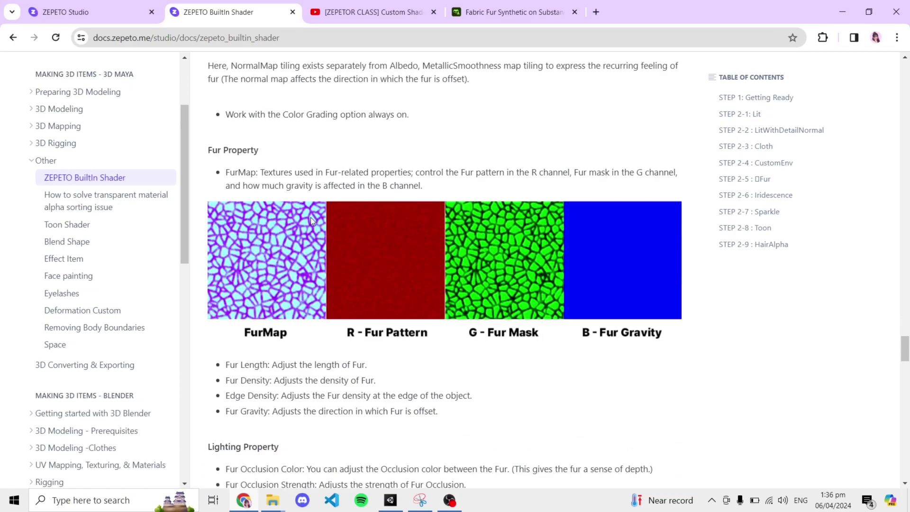
pyautogui.scroll(-3, 479, 173)
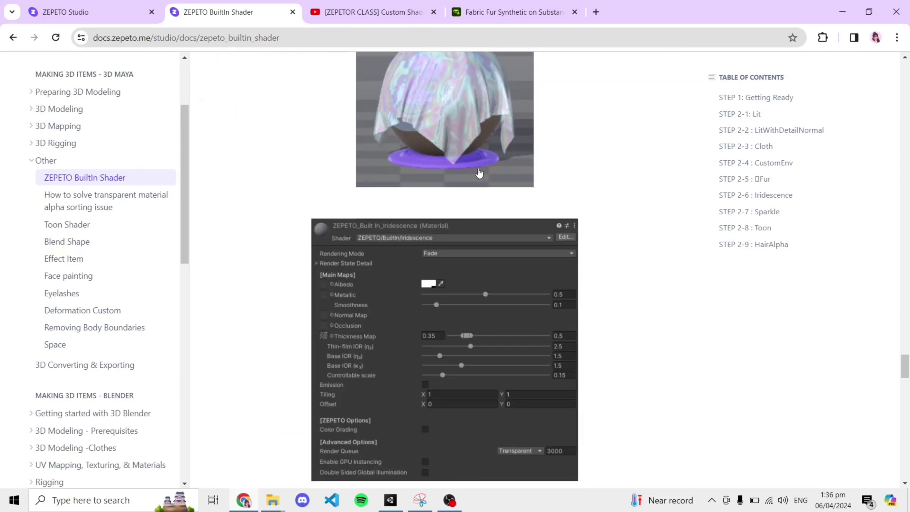
pyautogui.scroll(1, 479, 173)
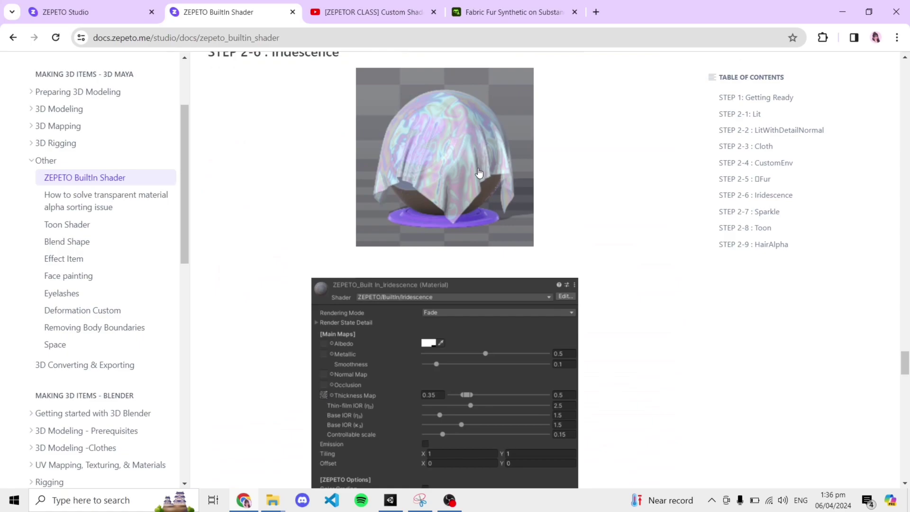
pyautogui.scroll(-3, 479, 172)
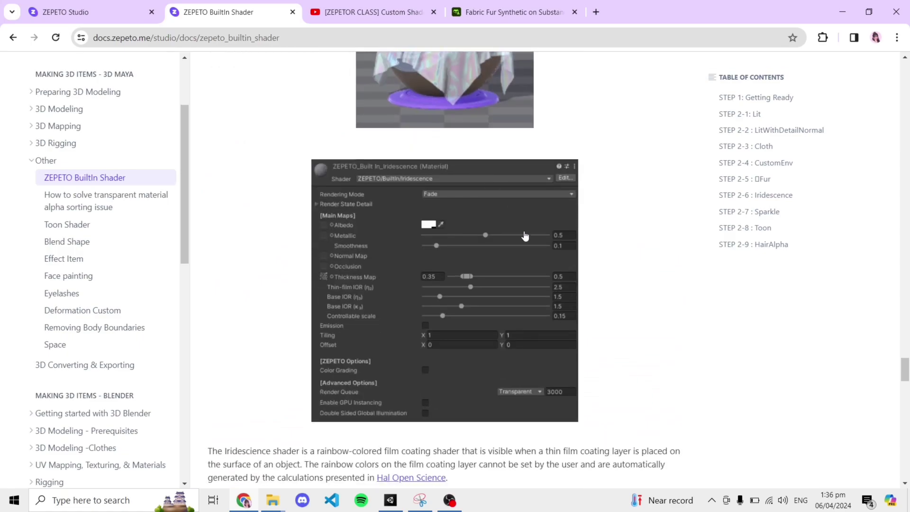
pyautogui.scroll(-12, 479, 292)
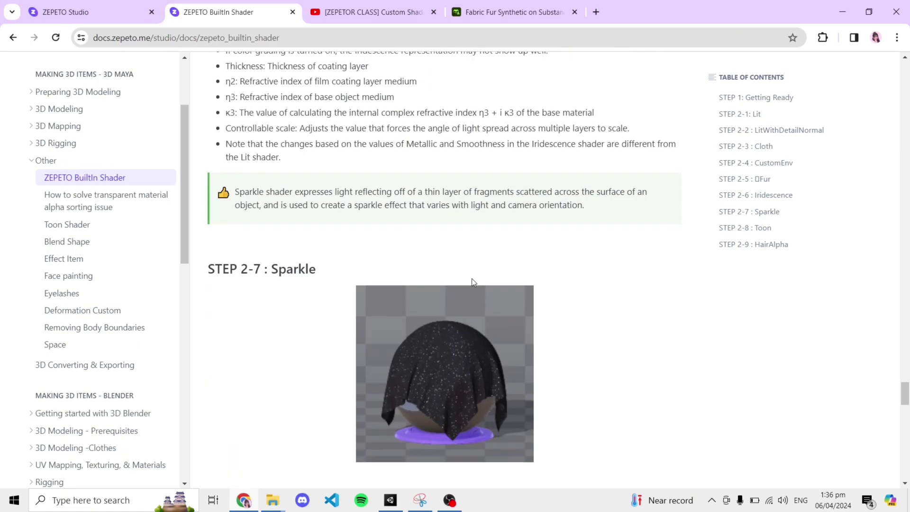
pyautogui.scroll(1, 313, 163)
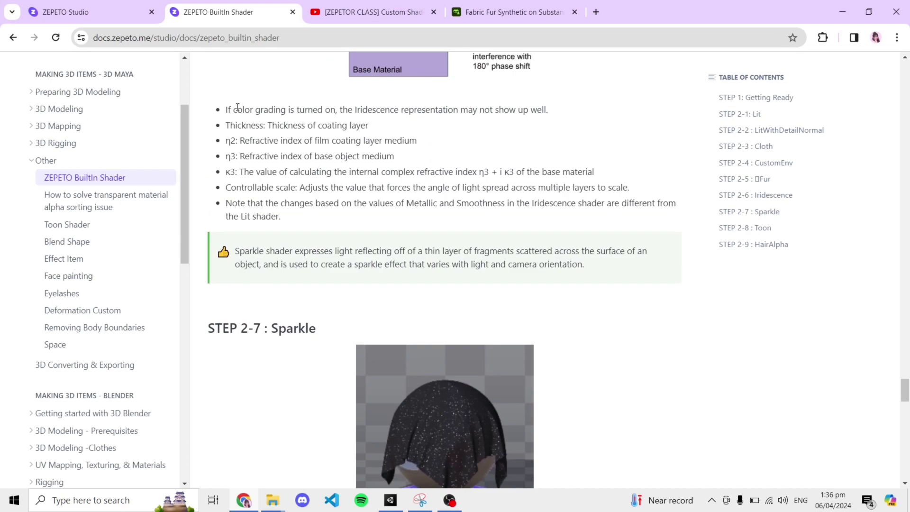
# Step: Highlight the Iridescence notes and Sparkle description while reading, then return to Unity
pyautogui.moveTo(235, 109); pyautogui.dragTo(393, 187)
pyautogui.click(433, 151)
pyautogui.moveTo(218, 112); pyautogui.dragTo(551, 221)
pyautogui.click(561, 147)
pyautogui.moveTo(392, 502)
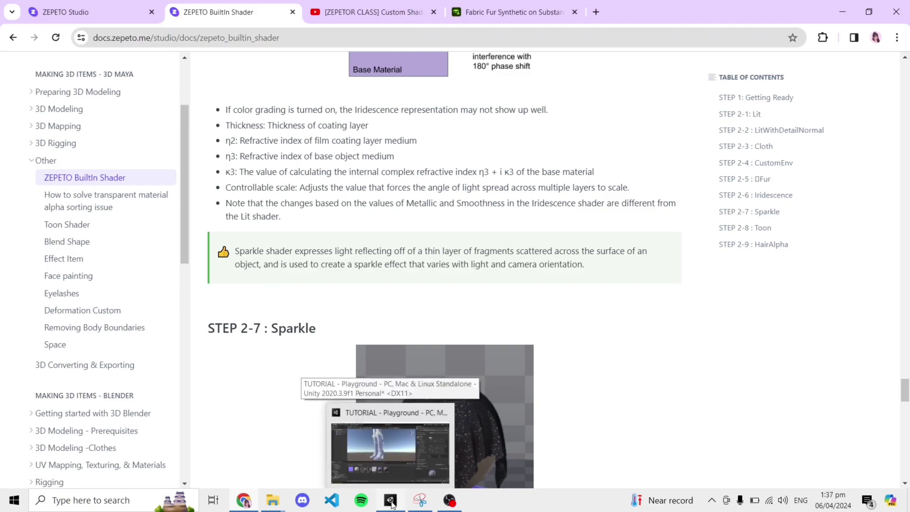
pyautogui.click(384, 435)
# Step: On SOLE_SHD, assign a colour texture to Albedo and BOOTS_N to the Normal Map
pyautogui.keyDown('alt'); pyautogui.moveTo(417, 187); pyautogui.dragTo(412, 195); pyautogui.keyUp('alt')
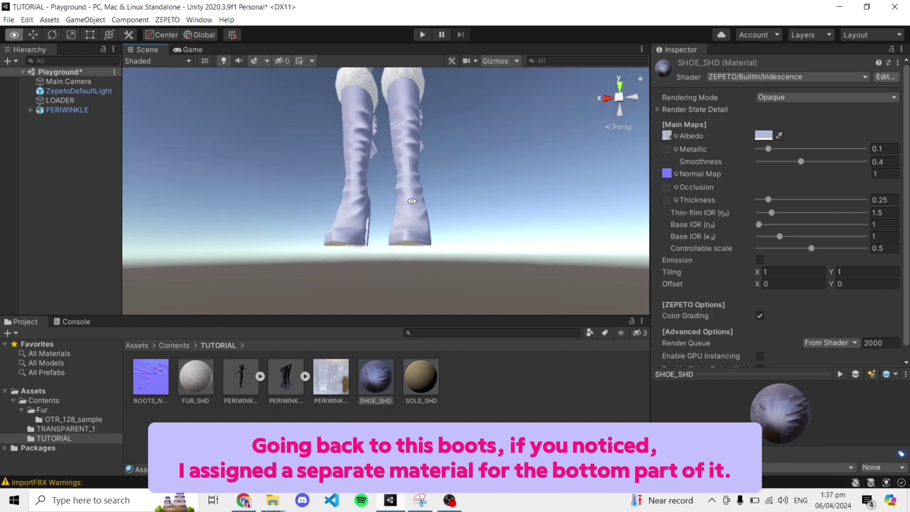
pyautogui.click(421, 377)
pyautogui.moveTo(330, 376); pyautogui.dragTo(666, 120)
pyautogui.moveTo(151, 377); pyautogui.dragTo(666, 170)
# Step: Switch SOLE_SHD to ZEPETO/Standard and orbit underneath to check the brown soles
pyautogui.click(769, 77)
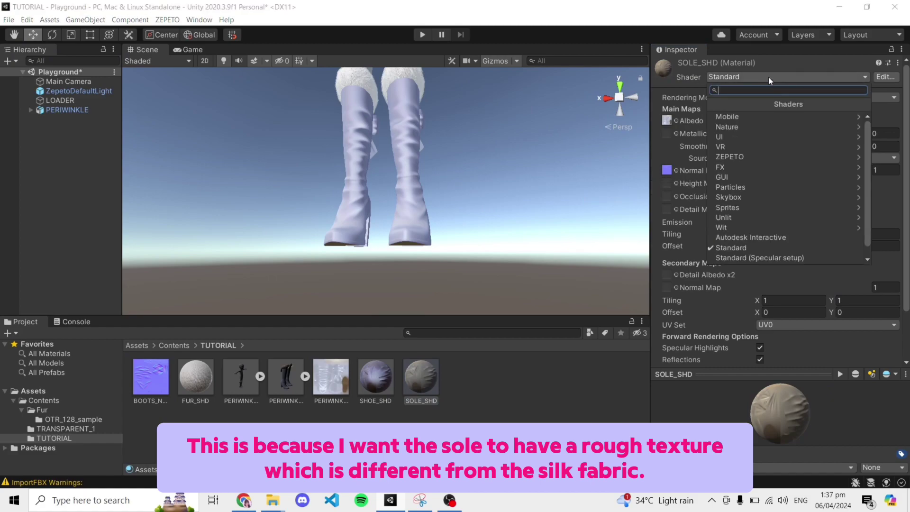
pyautogui.click(731, 159)
pyautogui.click(732, 167)
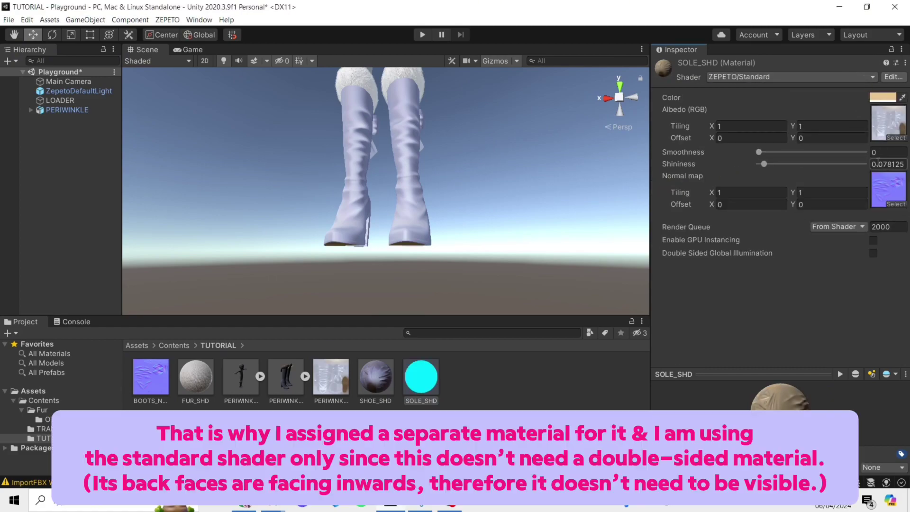
pyautogui.keyDown('alt'); pyautogui.moveTo(587, 205); pyautogui.dragTo(385, 362); pyautogui.keyUp('alt')
pyautogui.keyDown('alt'); pyautogui.moveTo(384, 260); pyautogui.dragTo(398, 222); pyautogui.keyUp('alt')
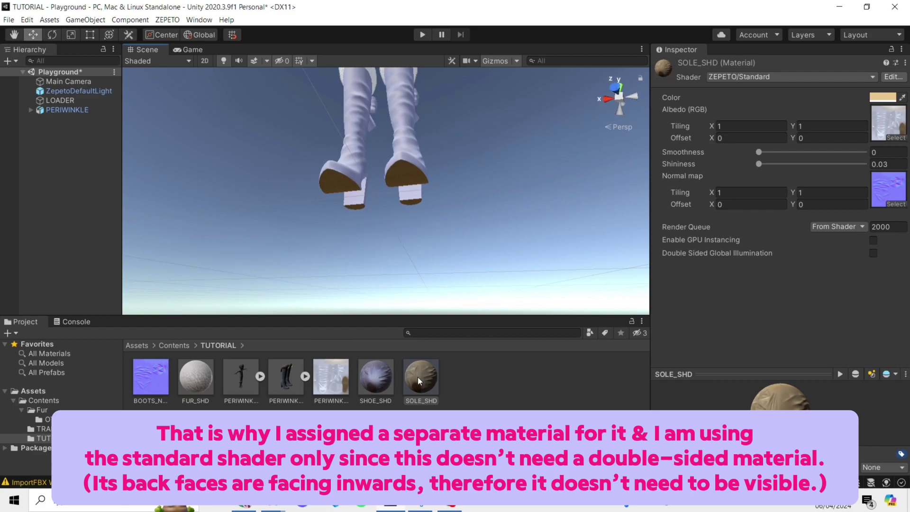
pyautogui.keyDown('alt'); pyautogui.moveTo(426, 187); pyautogui.dragTo(360, 278); pyautogui.keyUp('alt')
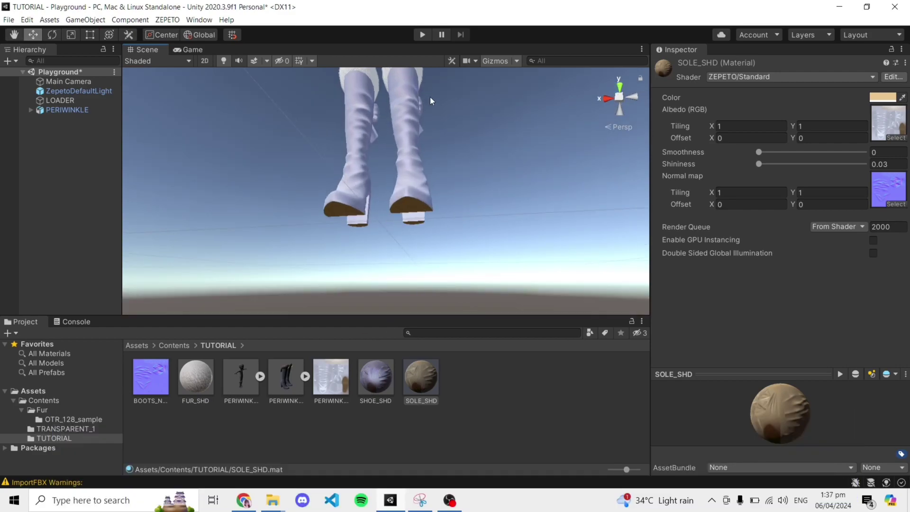
pyautogui.keyDown('alt'); pyautogui.moveTo(424, 132); pyautogui.dragTo(401, 177); pyautogui.keyUp('alt')
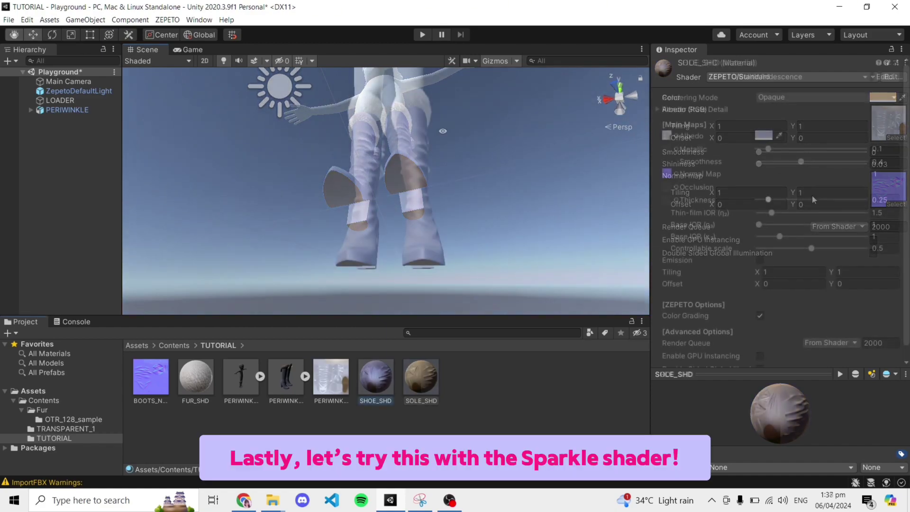
# Step: Switch SHOE_SHD to the ZEPETO/BuiltIn/Sparkle shader and view the glittery boots
pyautogui.click(769, 76)
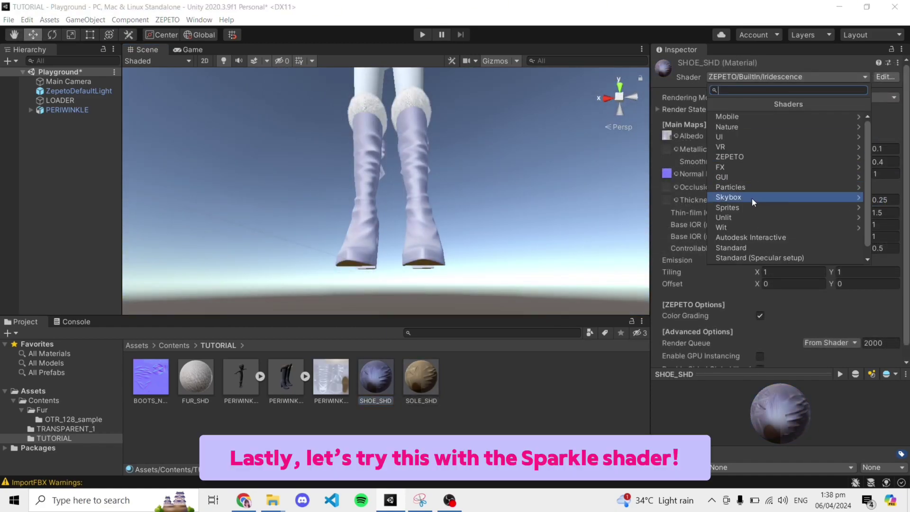
pyautogui.click(740, 156)
pyautogui.click(746, 116)
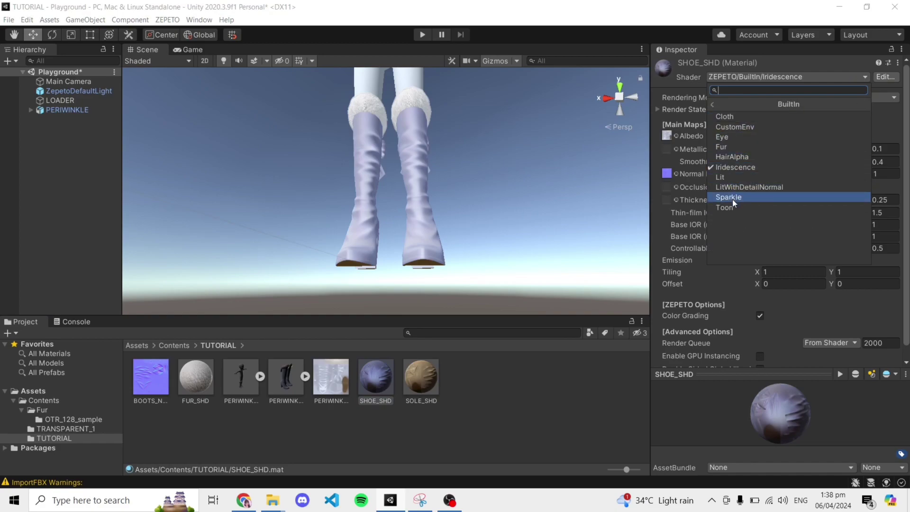
pyautogui.click(733, 198)
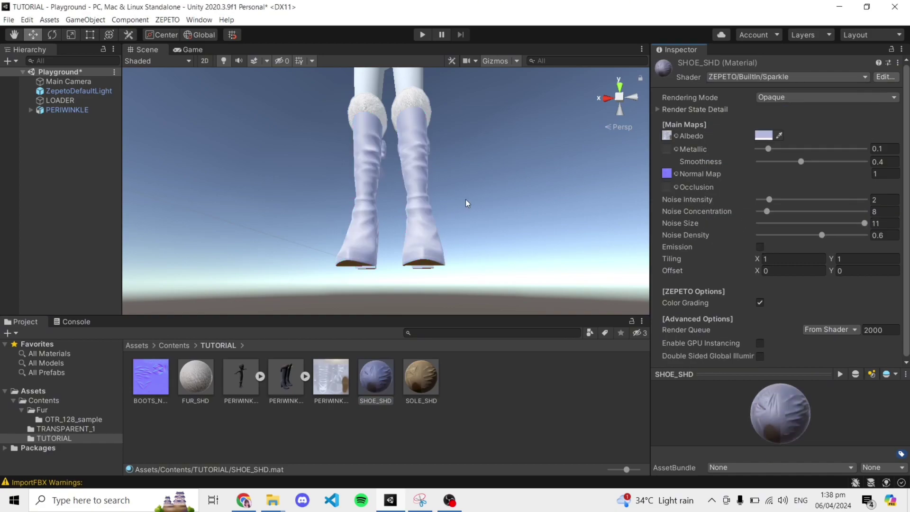
pyautogui.scroll(3, 478, 209)
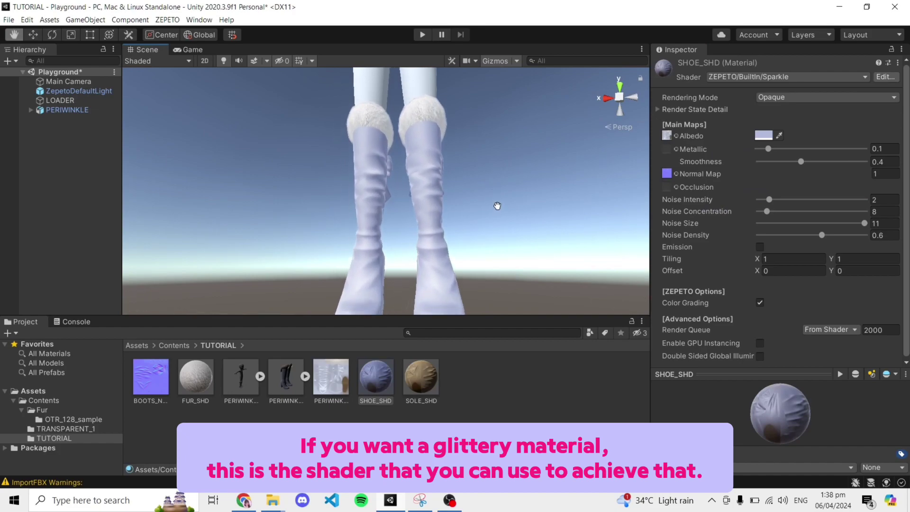
pyautogui.scroll(-3, 494, 204)
pyautogui.moveTo(494, 204); pyautogui.dragTo(430, 205, button='middle')
pyautogui.keyDown('alt'); pyautogui.moveTo(430, 205); pyautogui.dragTo(442, 223); pyautogui.keyUp('alt')
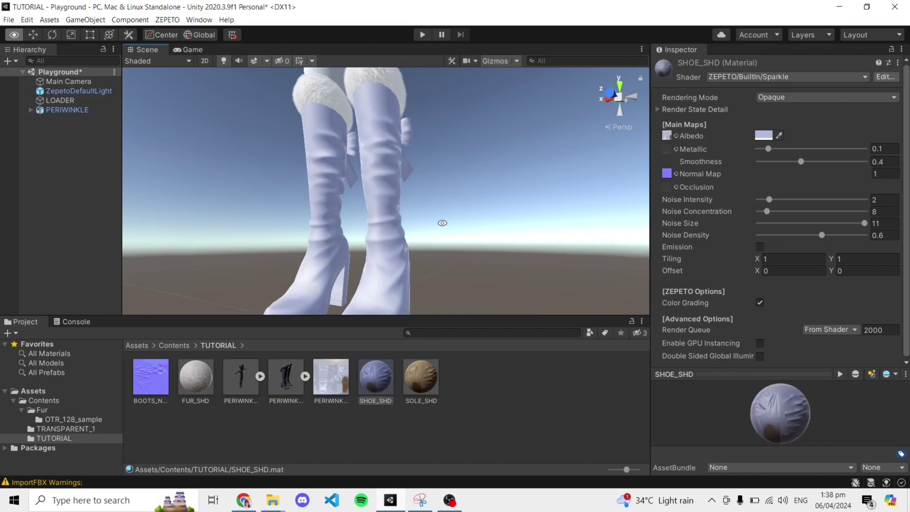
# Step: Test raising the Sparkle Noise Intensity, then undo the change
pyautogui.click(375, 378)
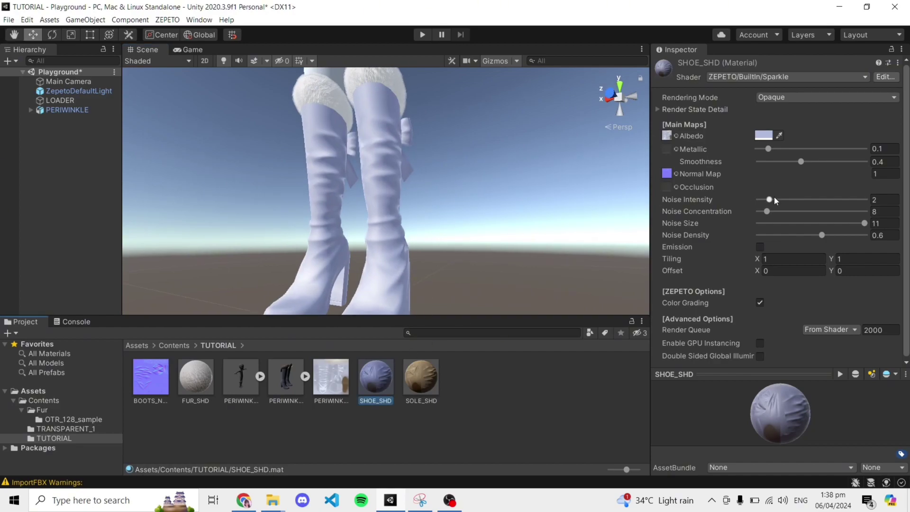
pyautogui.moveTo(770, 200)
pyautogui.mouseDown()
pyautogui.moveTo(800, 211)
pyautogui.moveTo(782, 232)
pyautogui.mouseUp()
pyautogui.hotkey('ctrl', 'z')
pyautogui.moveTo(540, 205)
pyautogui.keyDown('alt'); pyautogui.mouseDown()
pyautogui.moveTo(514, 205)
pyautogui.moveTo(537, 215)
pyautogui.mouseUp(); pyautogui.keyUp('alt')
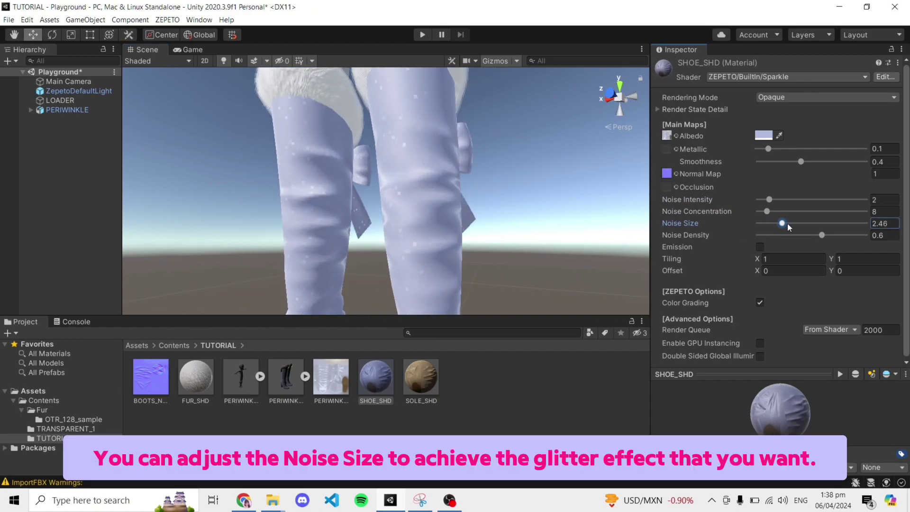
# Step: Set the Sparkle Noise Size to 2
pyautogui.moveTo(788, 226); pyautogui.dragTo(785, 230)
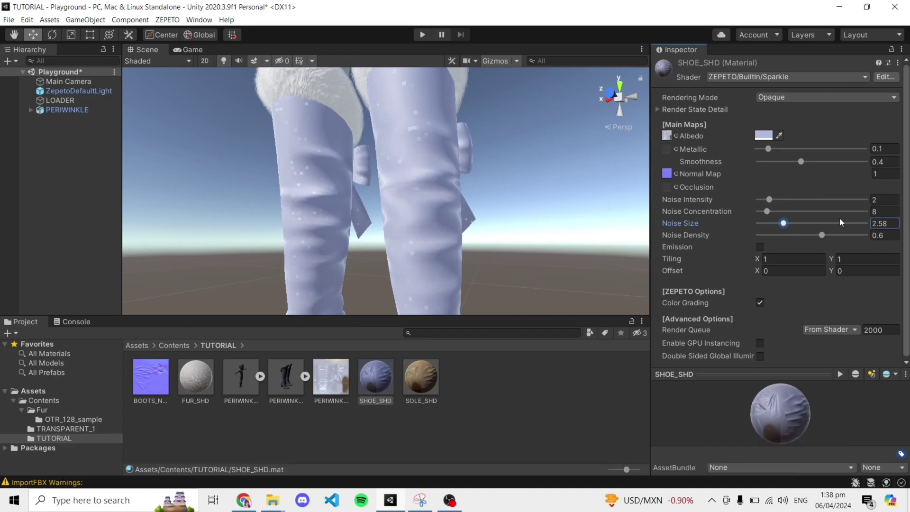
pyautogui.click(886, 223)
pyautogui.write('3')
pyautogui.press('BackSpace')
pyautogui.write('2')
pyautogui.moveTo(420, 223); pyautogui.dragTo(448, 182, button='middle')
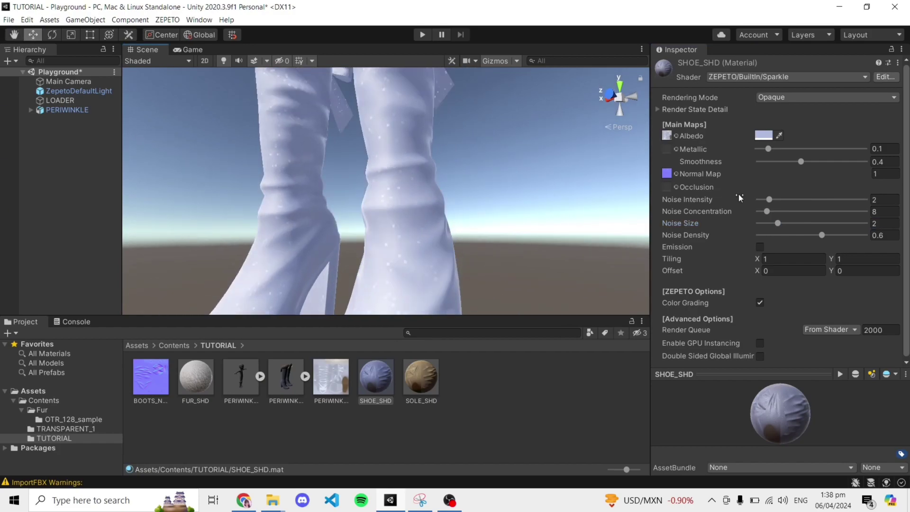
# Step: Push Noise Intensity to its maximum of 20, then settle it at 12
pyautogui.moveTo(769, 201); pyautogui.dragTo(867, 199)
pyautogui.moveTo(425, 184); pyautogui.dragTo(430, 182, button='middle')
pyautogui.keyDown('alt'); pyautogui.moveTo(430, 182); pyautogui.dragTo(408, 173); pyautogui.keyUp('alt')
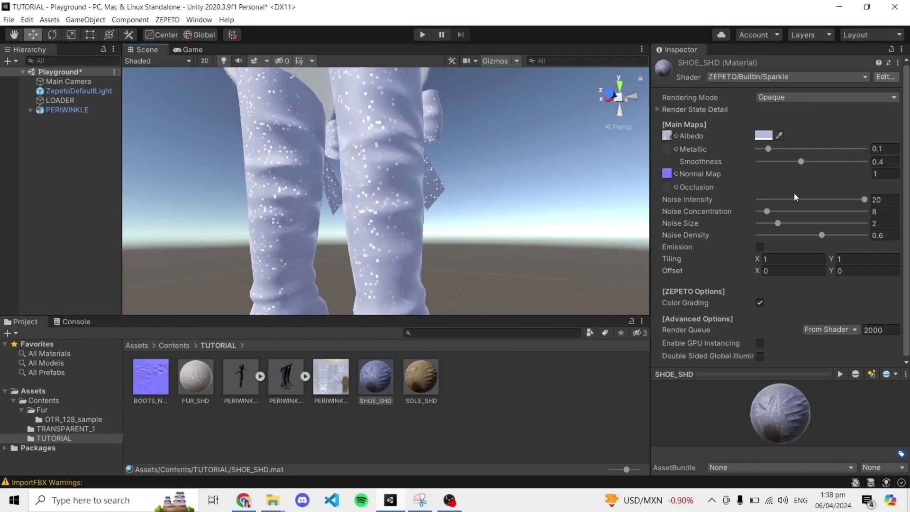
pyautogui.click(841, 199)
pyautogui.moveTo(841, 203); pyautogui.dragTo(821, 203)
# Step: Set Noise Concentration to 0.001 and Density to 0.69, leaving Emission off
pyautogui.moveTo(767, 211); pyautogui.dragTo(760, 228)
pyautogui.moveTo(822, 235)
pyautogui.mouseDown()
pyautogui.moveTo(768, 235)
pyautogui.moveTo(879, 239)
pyautogui.moveTo(811, 243)
pyautogui.mouseUp()
pyautogui.click(760, 247)
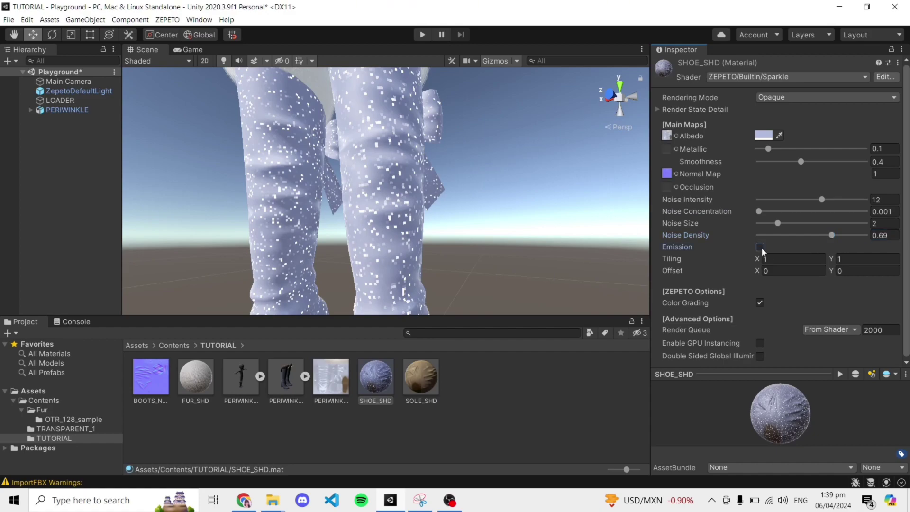
pyautogui.click(760, 247)
pyautogui.press('Tab')
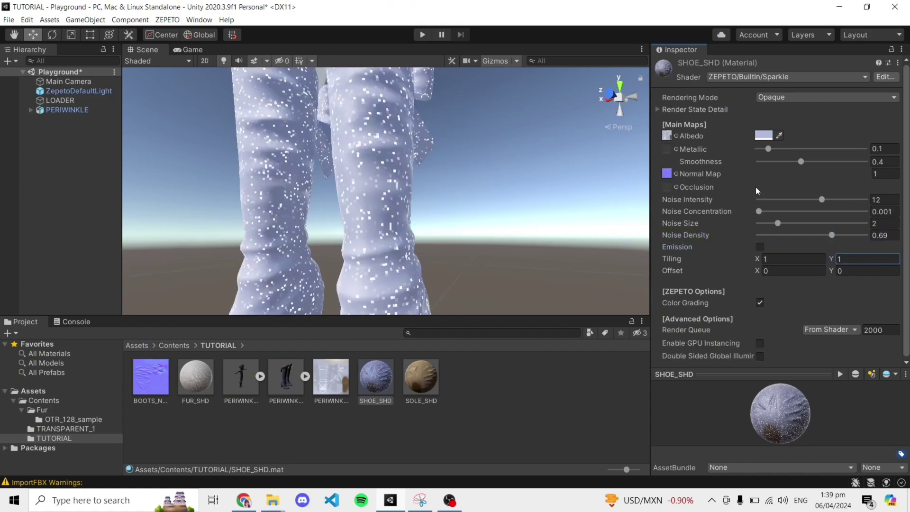
pyautogui.keyDown('alt'); pyautogui.moveTo(435, 184); pyautogui.dragTo(715, 191); pyautogui.keyUp('alt')
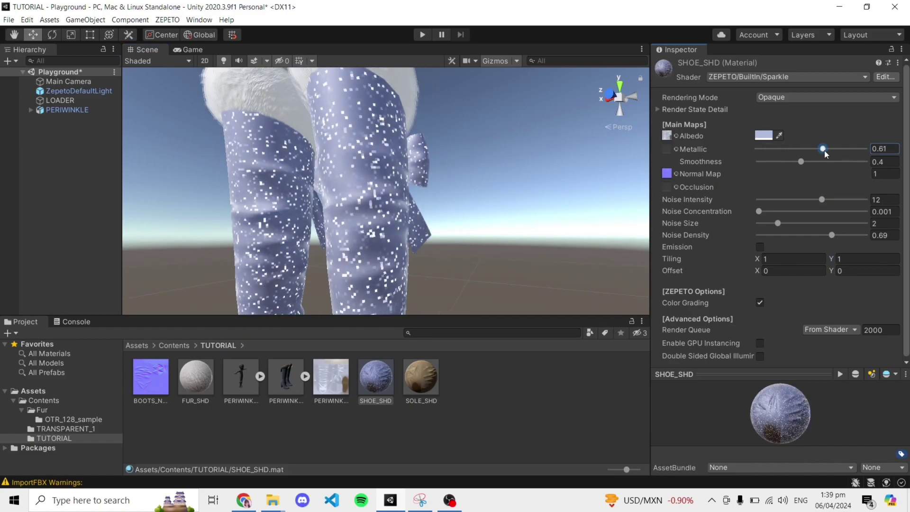
pyautogui.moveTo(472, 219); pyautogui.dragTo(425, 191, button='middle')
pyautogui.keyDown('alt'); pyautogui.moveTo(424, 191); pyautogui.dragTo(497, 190); pyautogui.keyUp('alt')
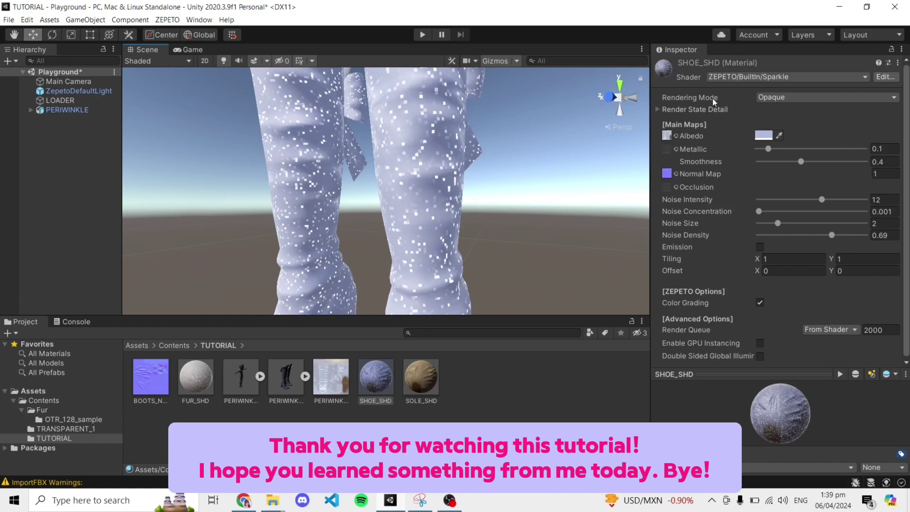